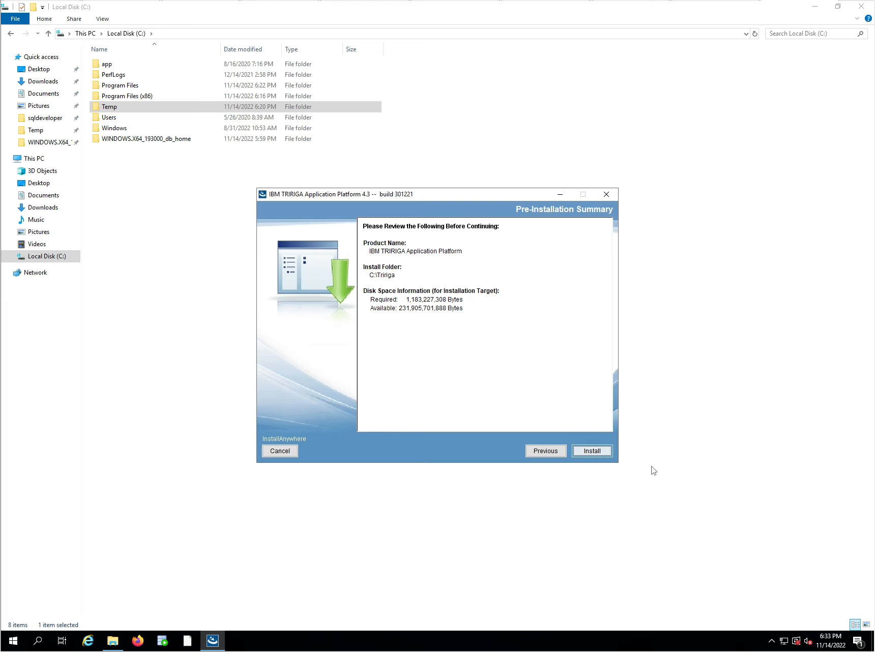
Start installing the TRIRIGA platform and open the C:\Tririga folder to watch the files arrive, returning to the installer.
click(592, 454)
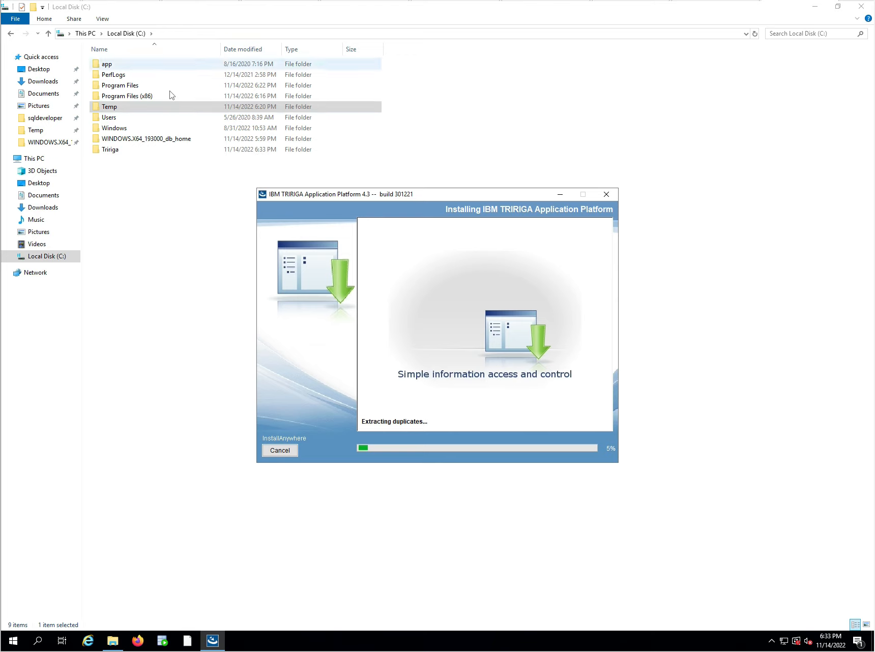
click(109, 150)
double_click(109, 151)
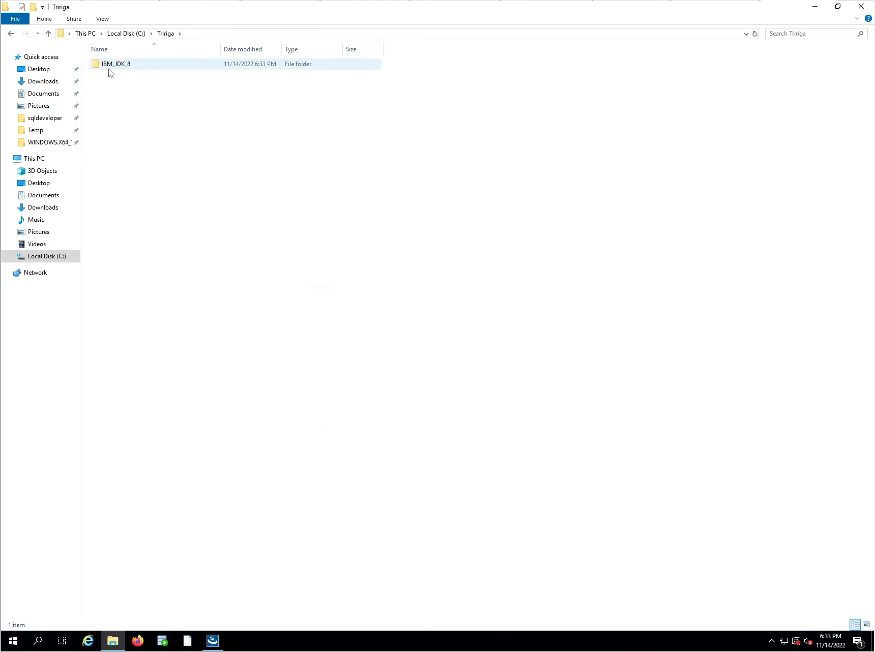
click(214, 644)
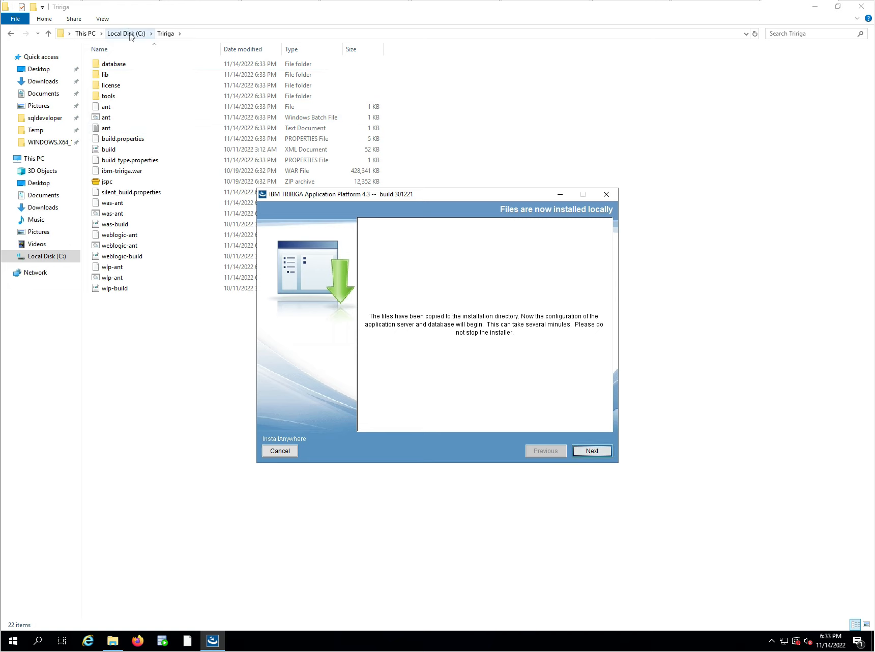
Show file name extensions for the items in the Tririga folder.
click(95, 21)
click(101, 19)
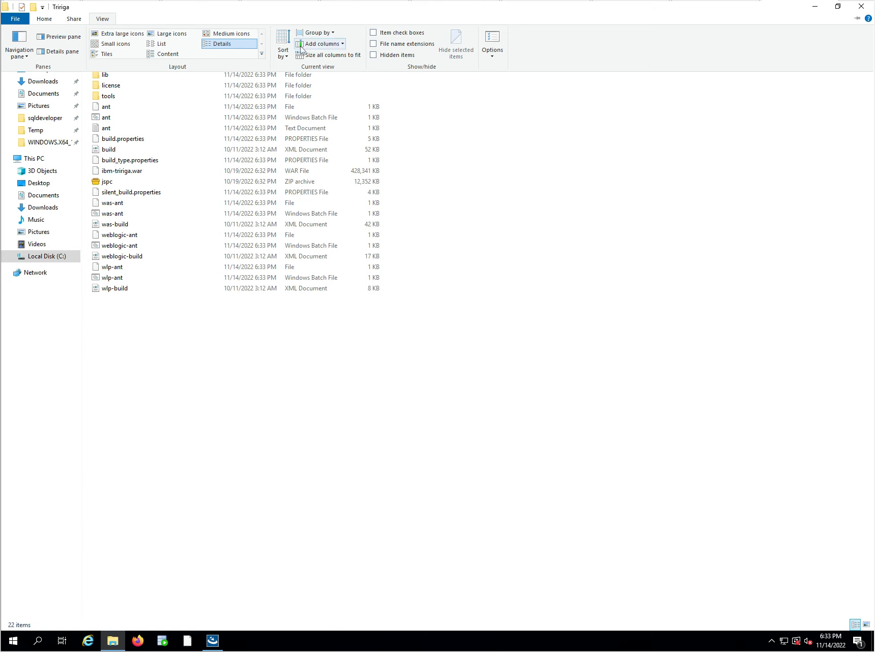
click(375, 44)
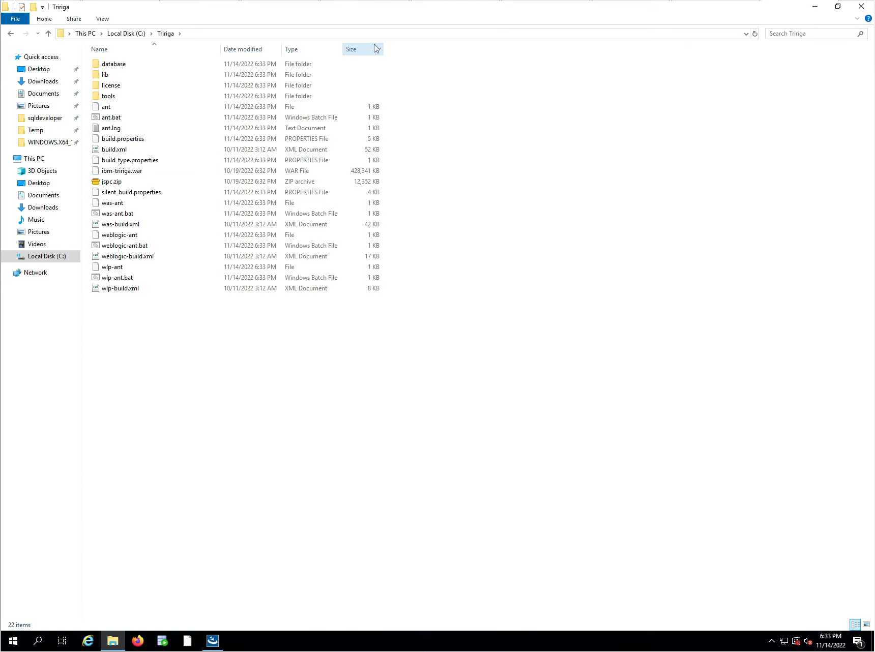
click(104, 128)
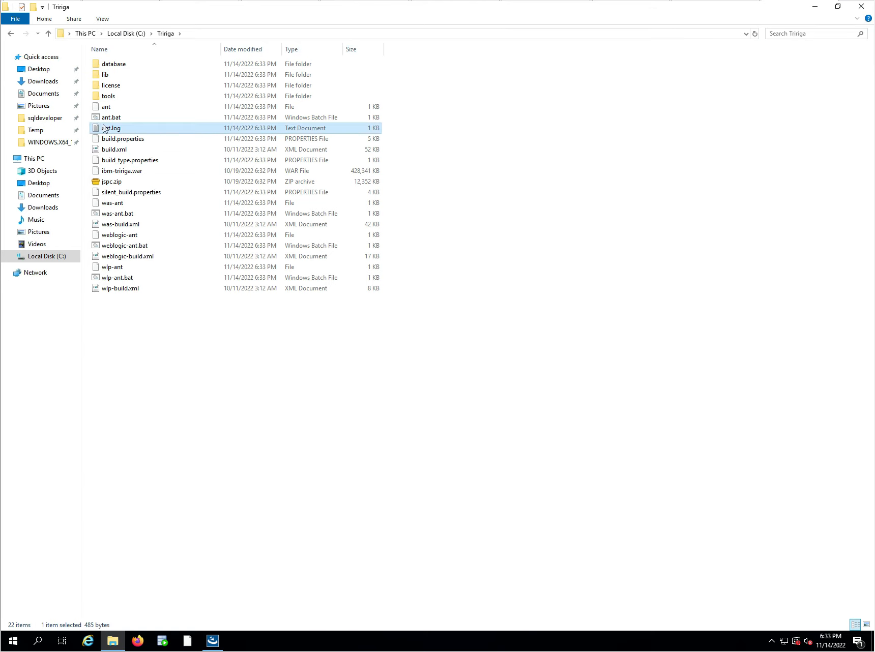
double_click(104, 128)
click(430, 61)
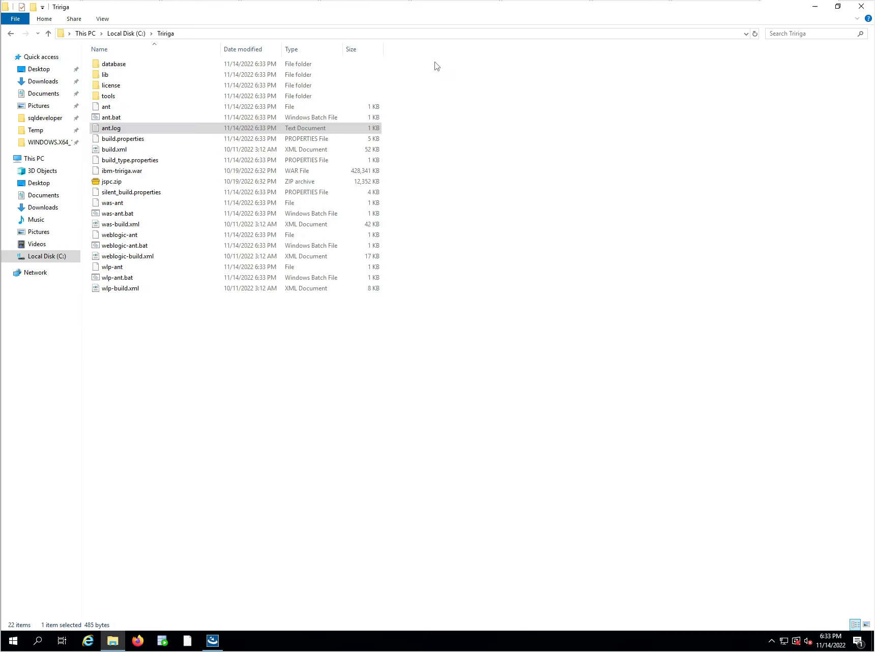
Open ant.log with LogExpert.exe from C:\Program Files (x86)\LogExpert and move the log window clear of the file names.
right_click(115, 132)
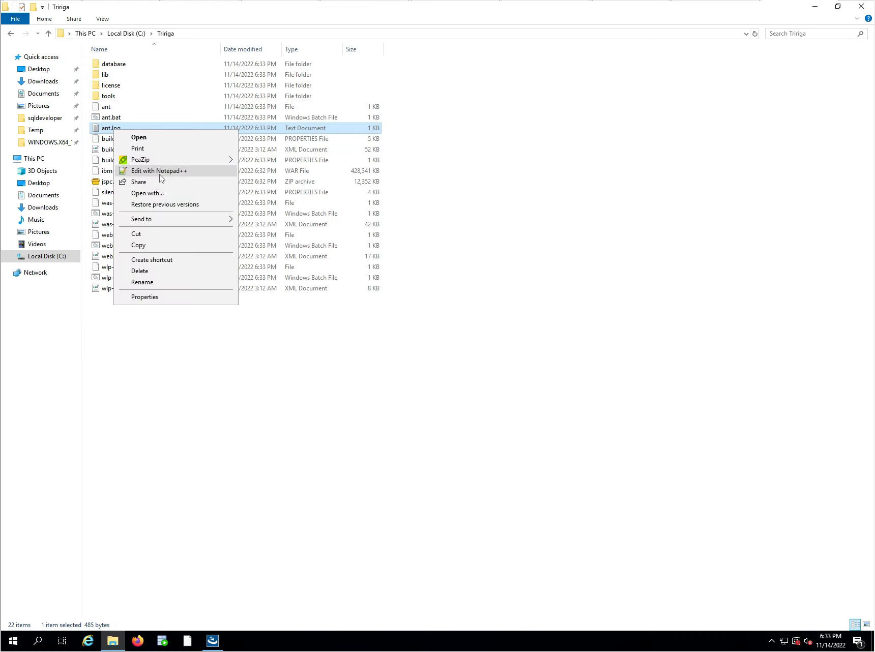
mouse_move(179, 166)
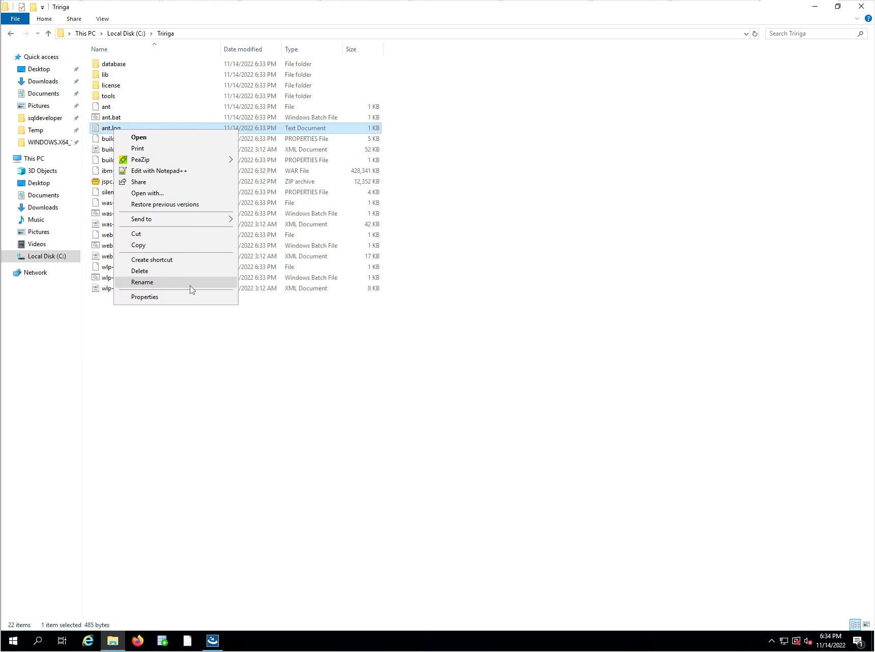
click(185, 195)
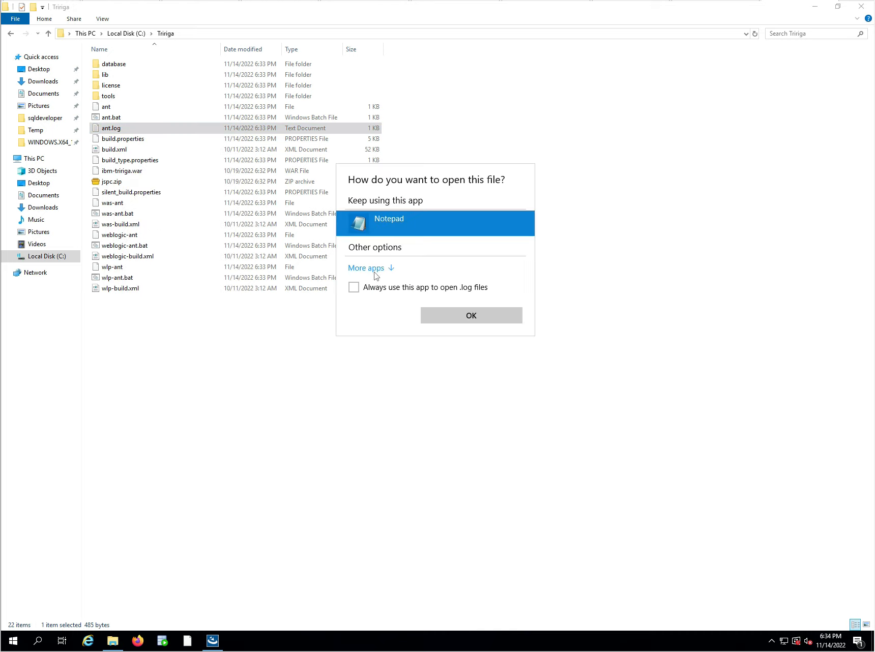
click(370, 270)
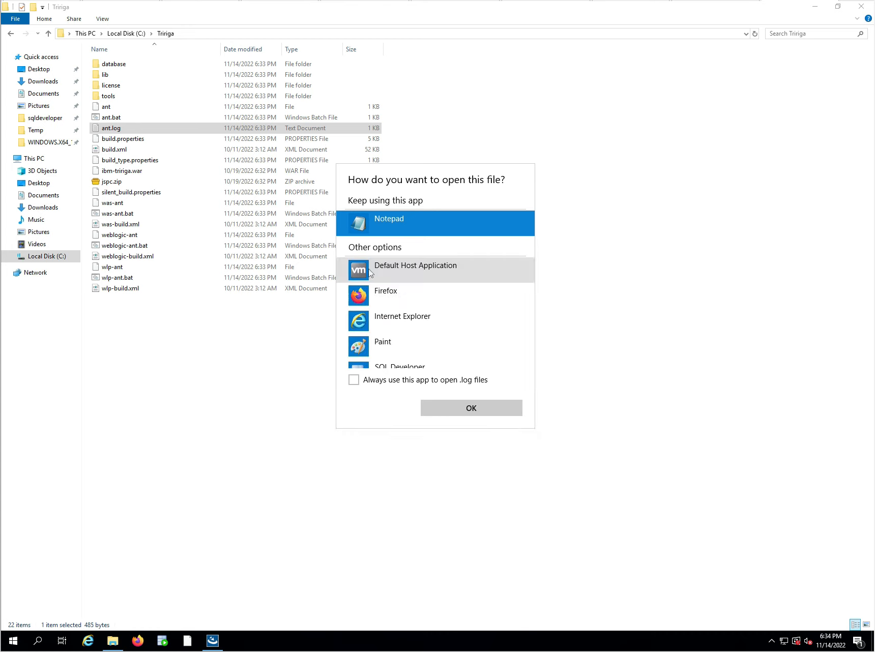
scroll(413, 356, down, 4)
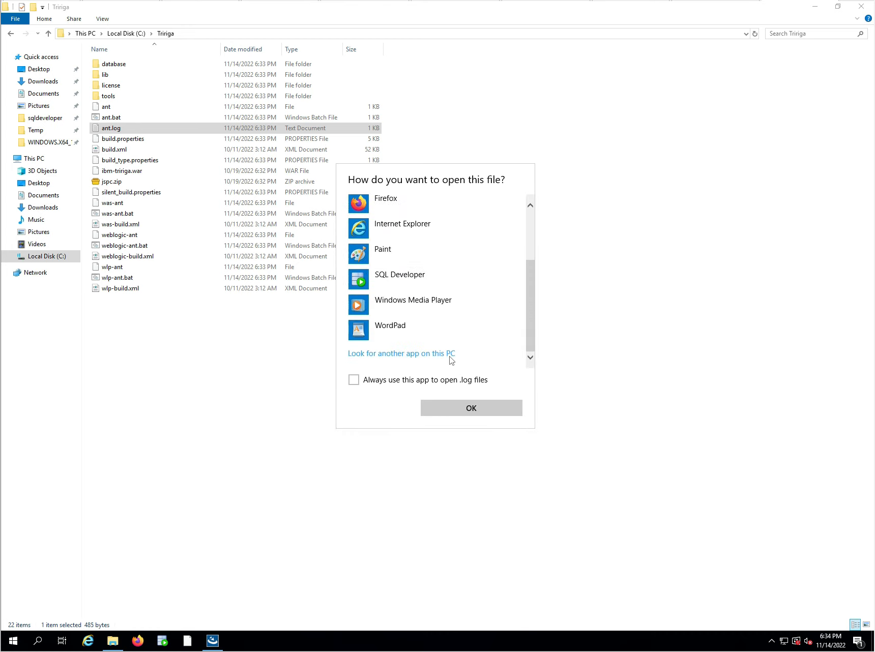
click(395, 354)
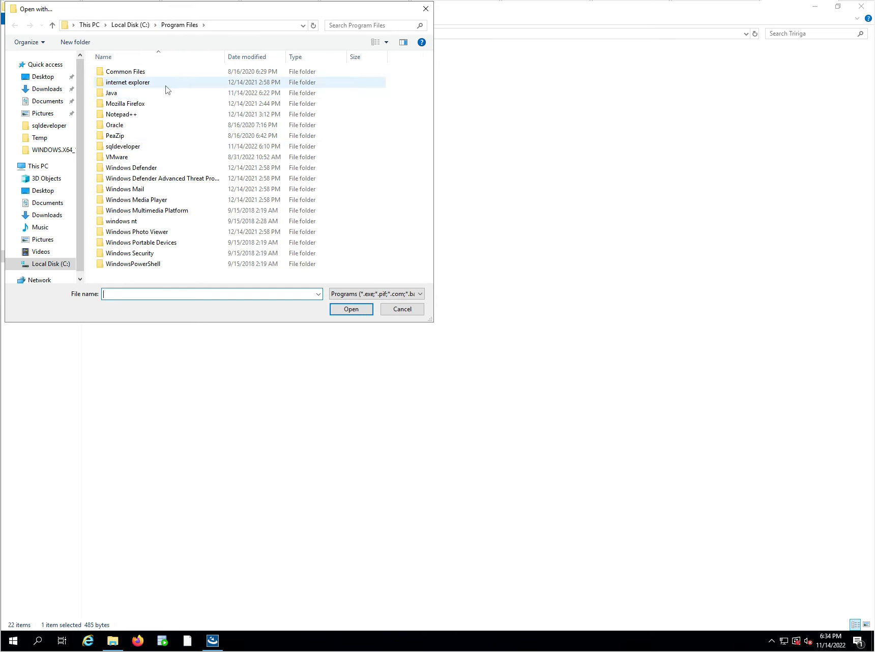
click(130, 25)
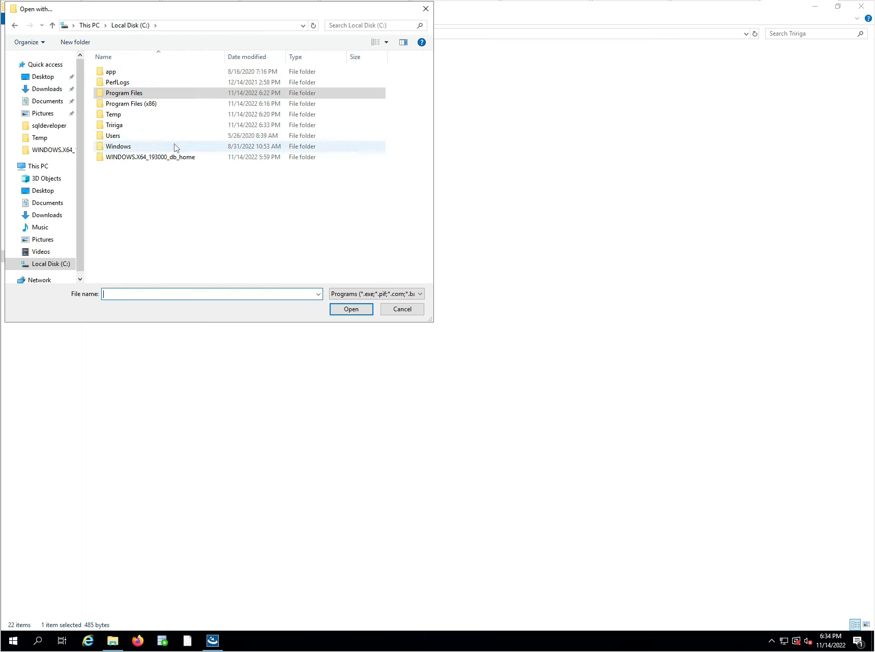
double_click(130, 104)
double_click(127, 104)
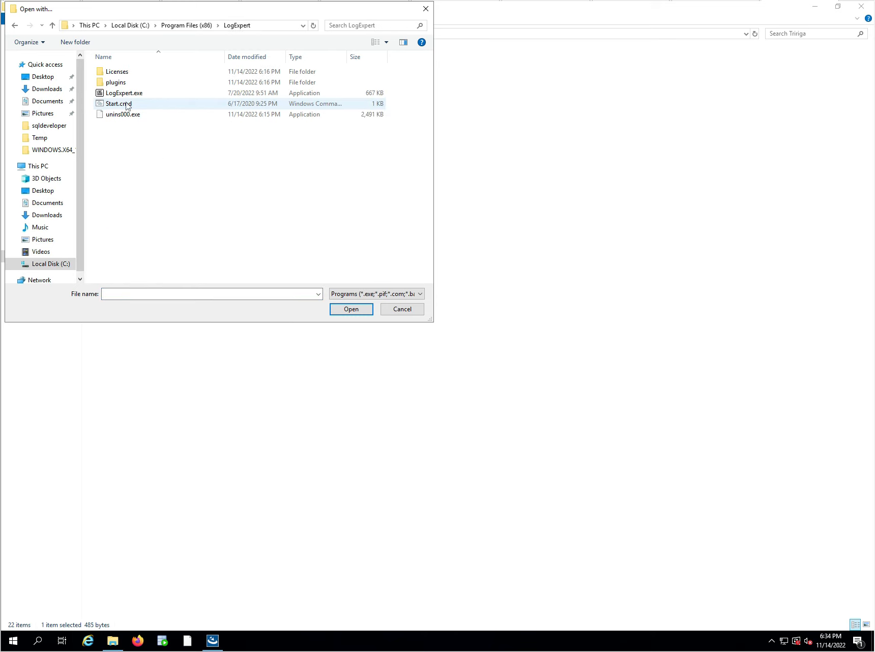
click(125, 94)
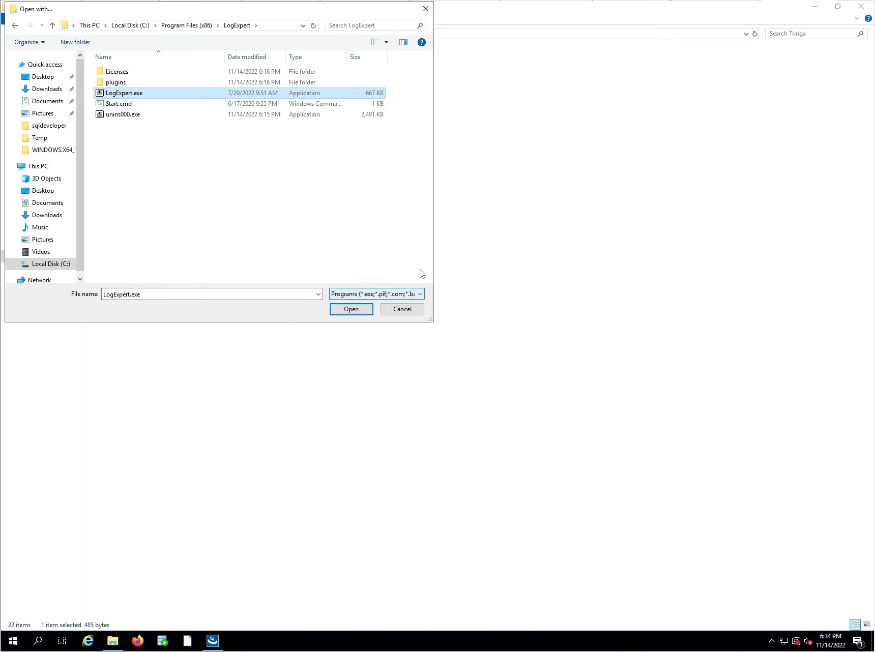
click(356, 310)
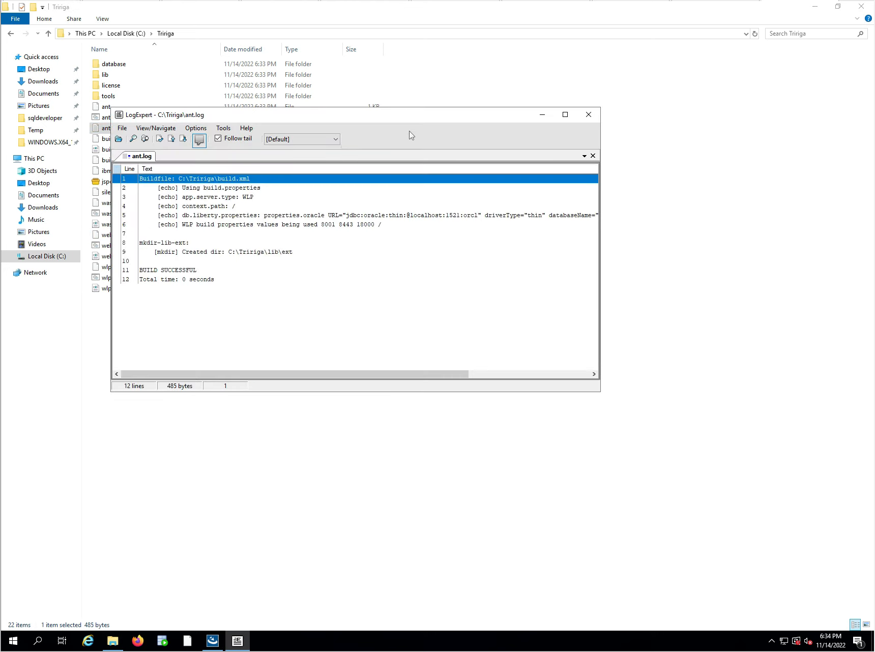
drag(382, 120, 636, 74)
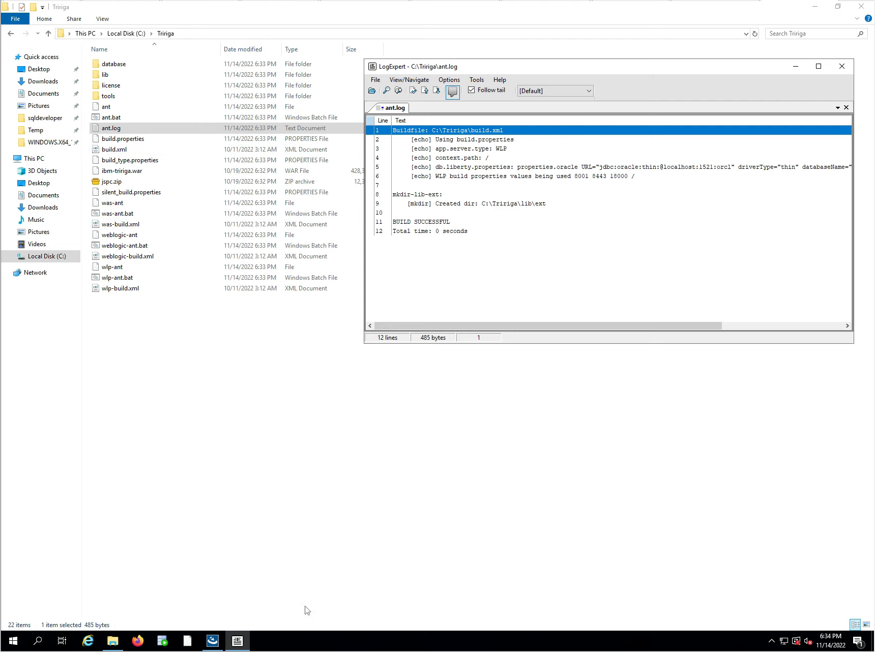
Continue the TRIRIGA installer to the configuration of the application server and database.
click(212, 641)
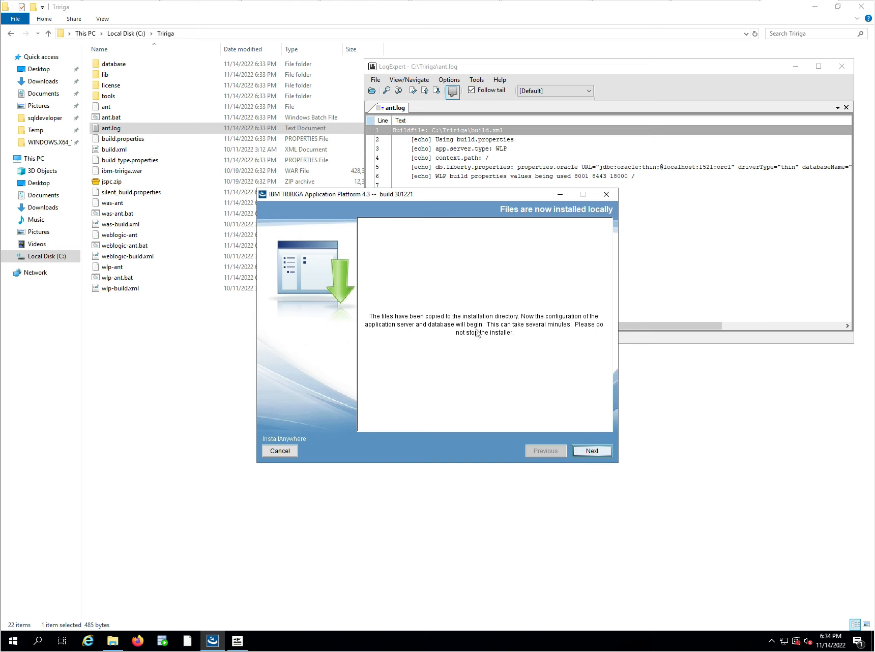
click(592, 451)
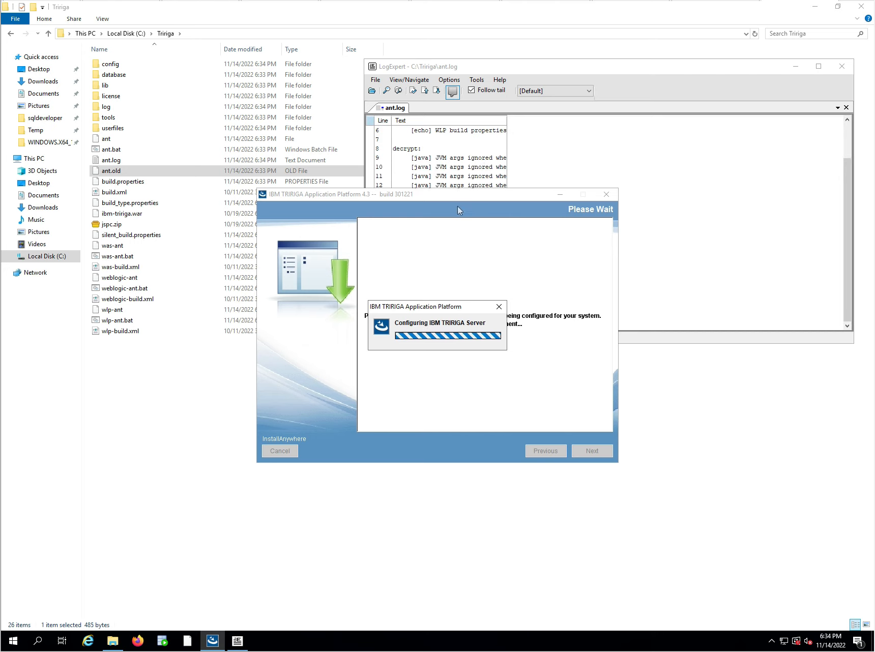
Arrange the ant.log window so the installer's progress dialog stays in view, and fit the Text column to its contents.
click(505, 121)
double_click(505, 121)
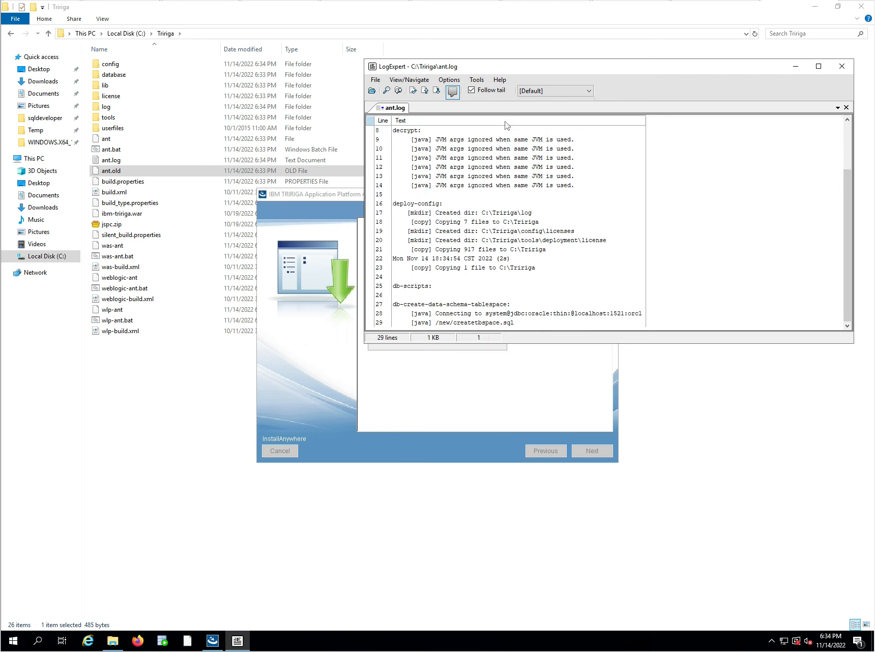
click(817, 69)
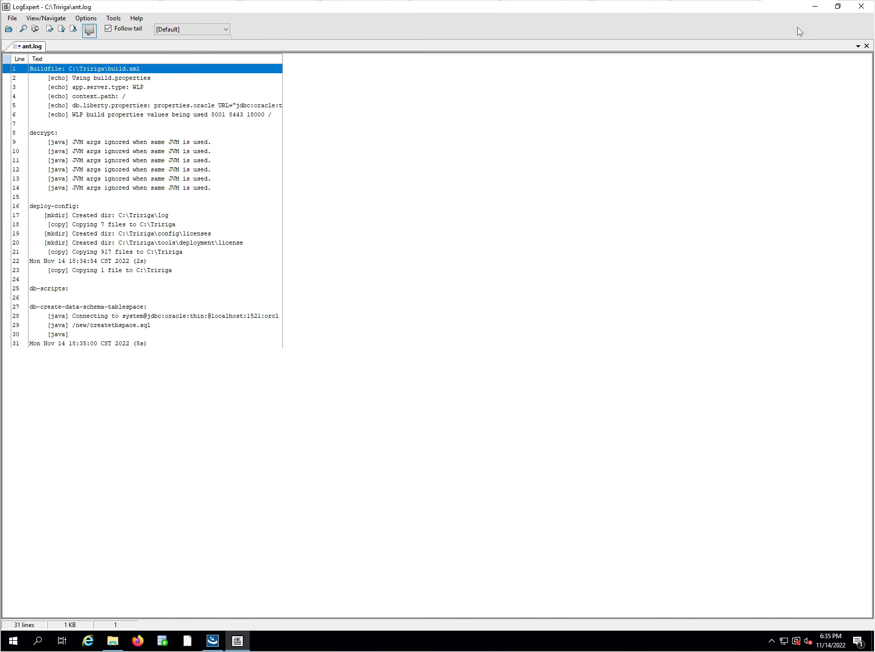
click(838, 6)
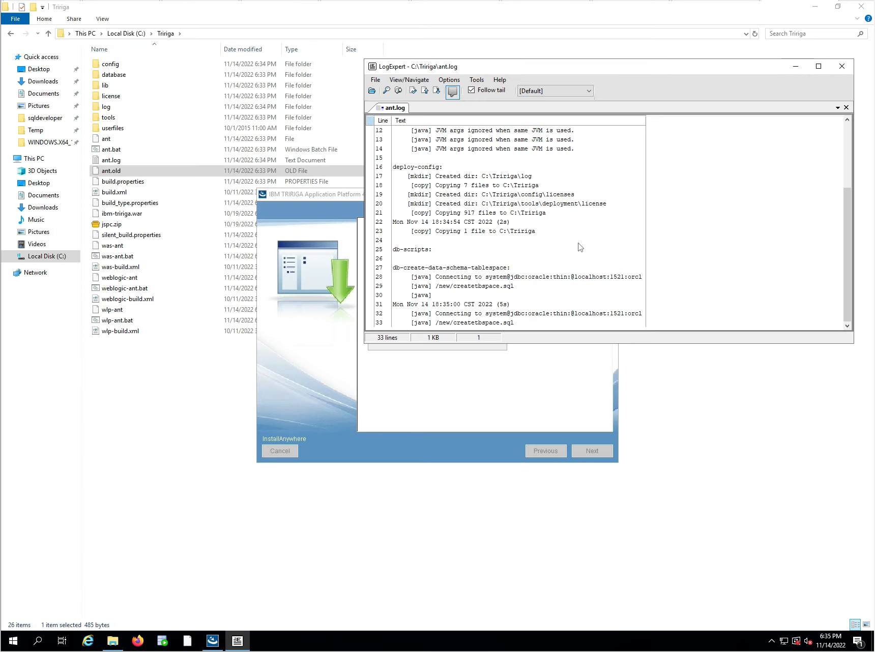
click(303, 201)
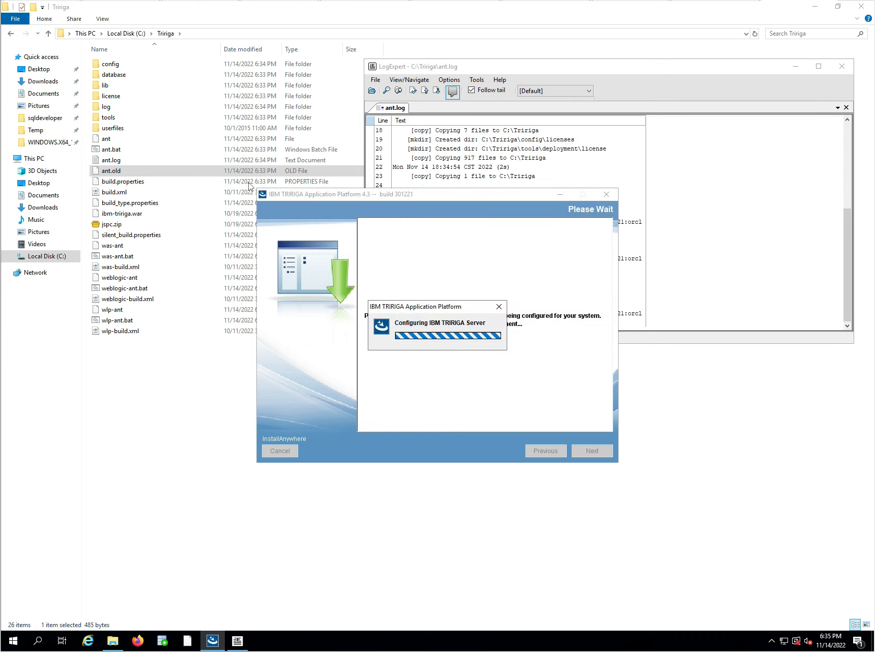
drag(540, 71, 552, 11)
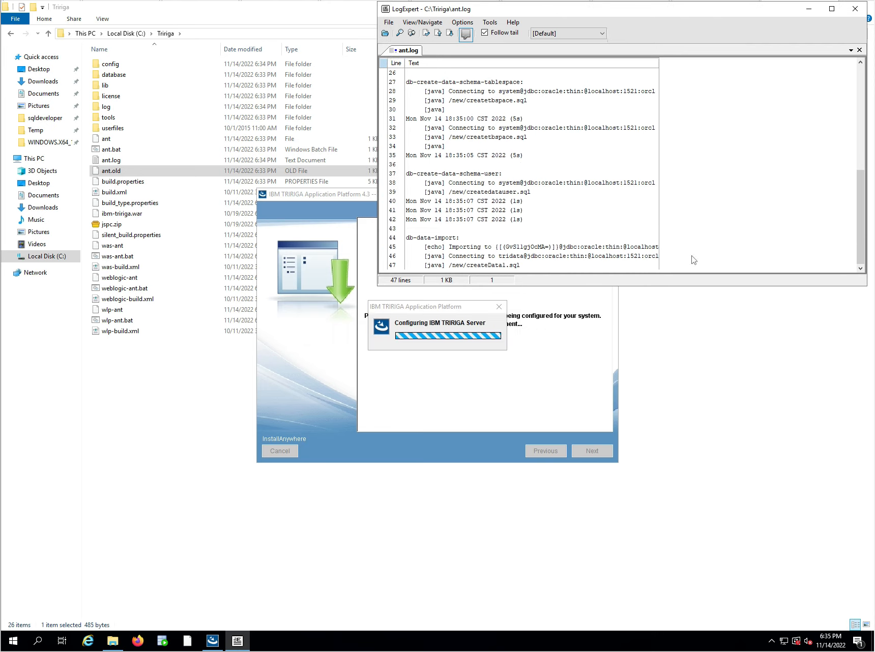
double_click(657, 60)
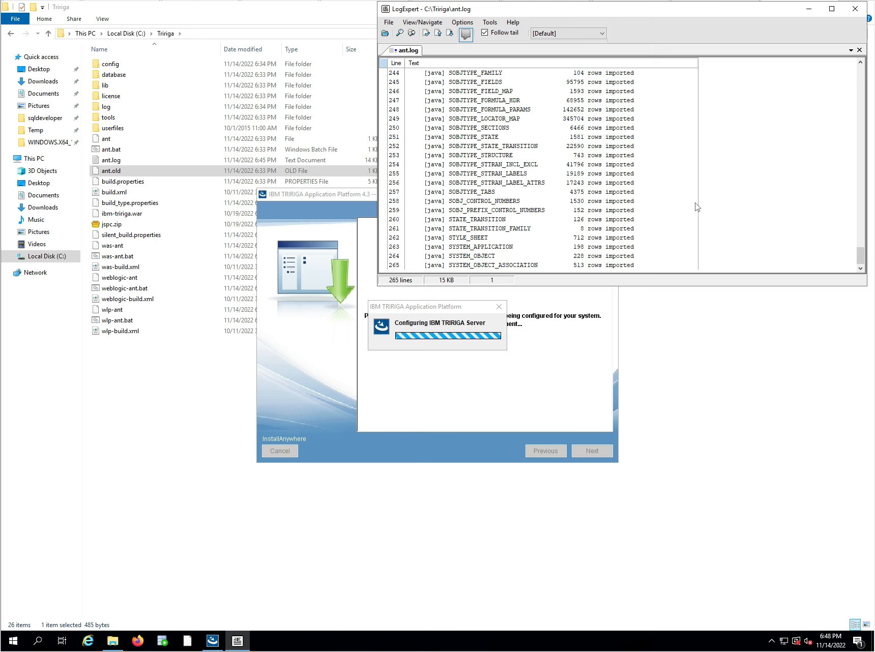
Check the log folder inside C:\Tririga for log files and return to the Tririga folder.
click(106, 110)
double_click(107, 109)
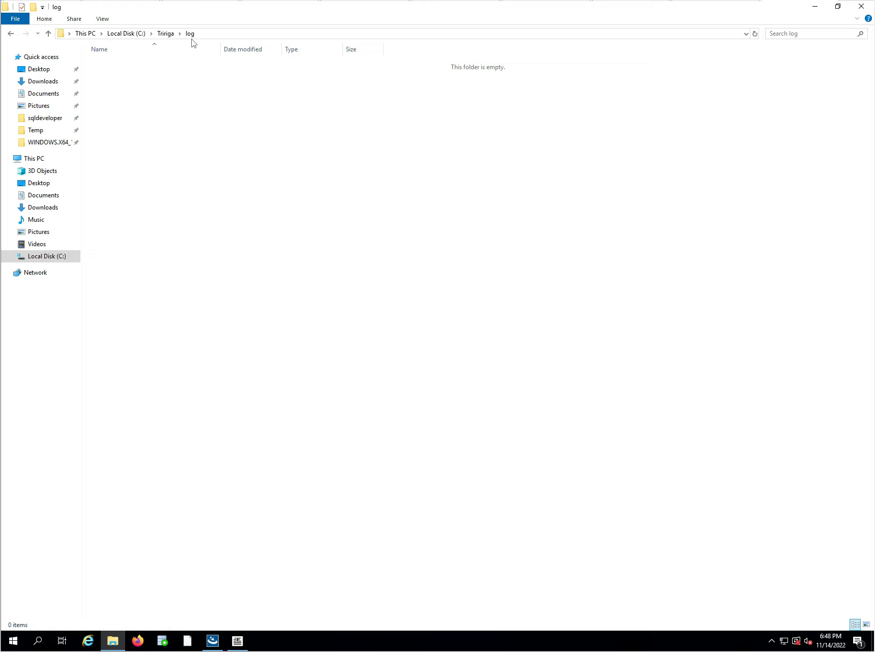
click(164, 35)
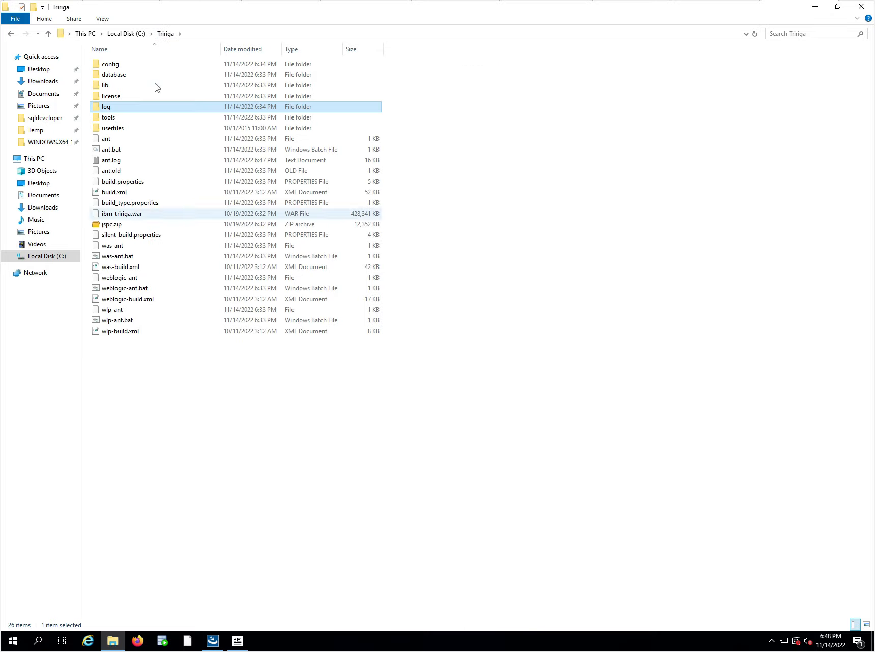
Compare the installer's configuration progress with ant.log and review the log from its build start through the table import entries.
click(246, 643)
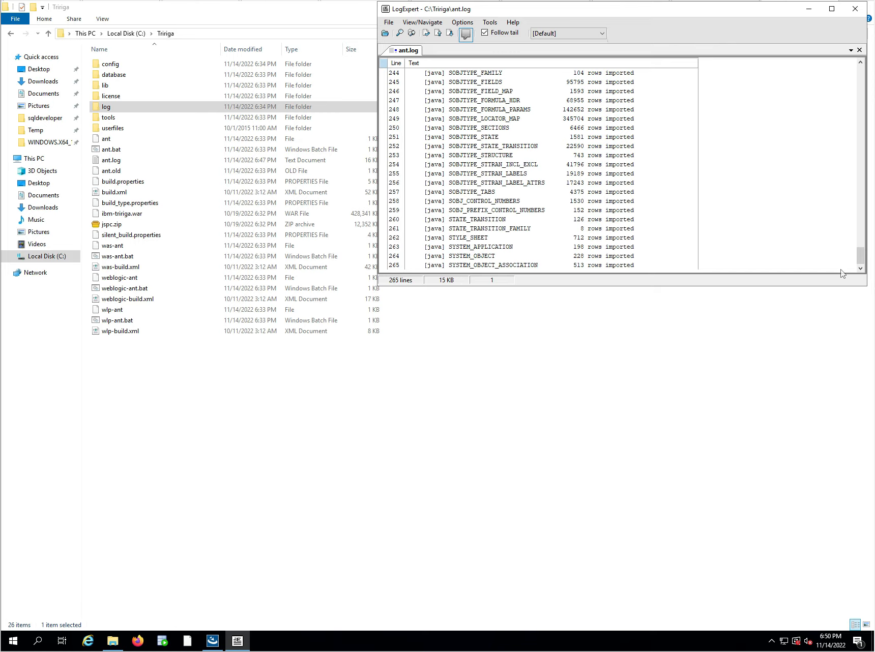
click(213, 641)
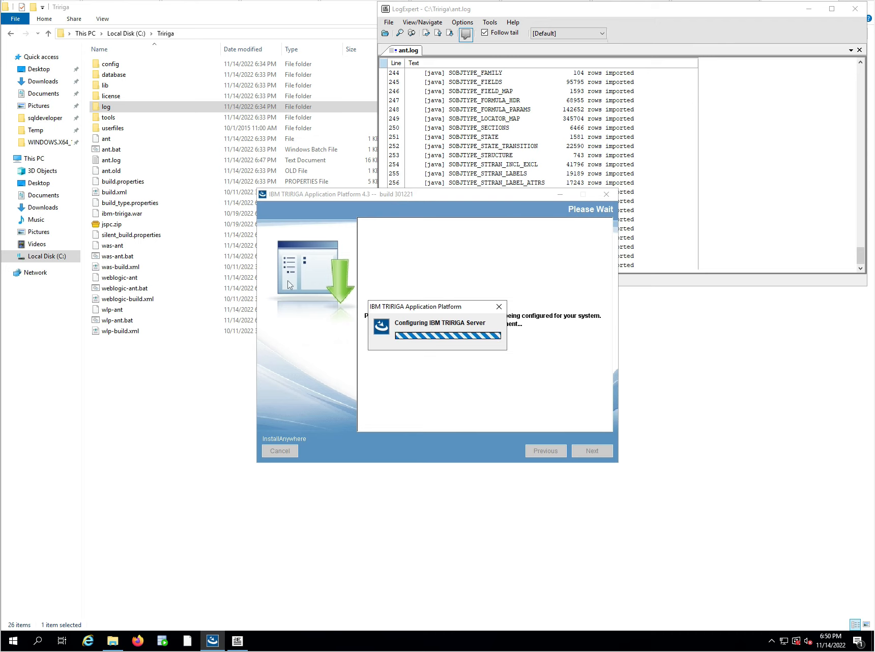
click(645, 13)
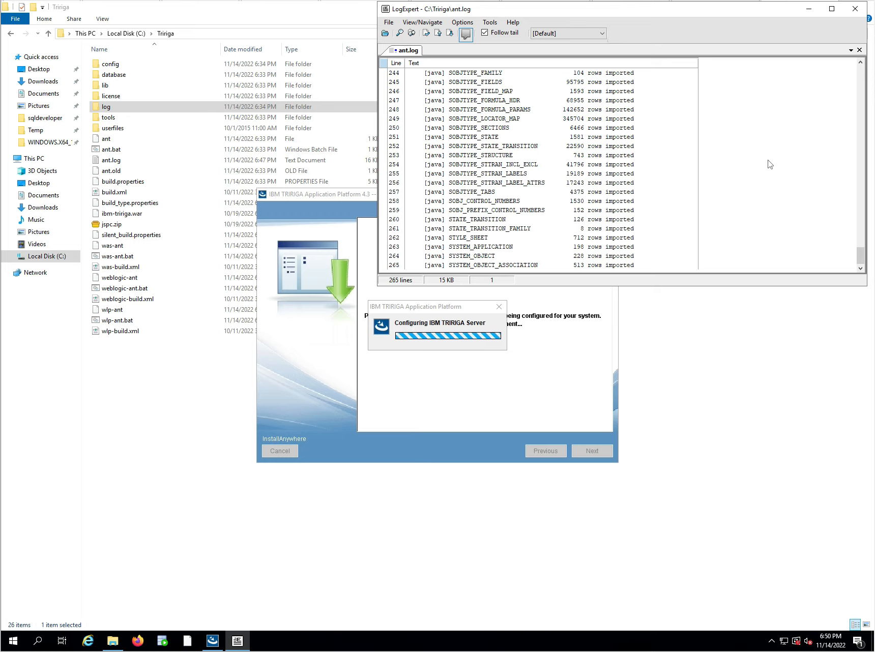
drag(860, 255, 872, 53)
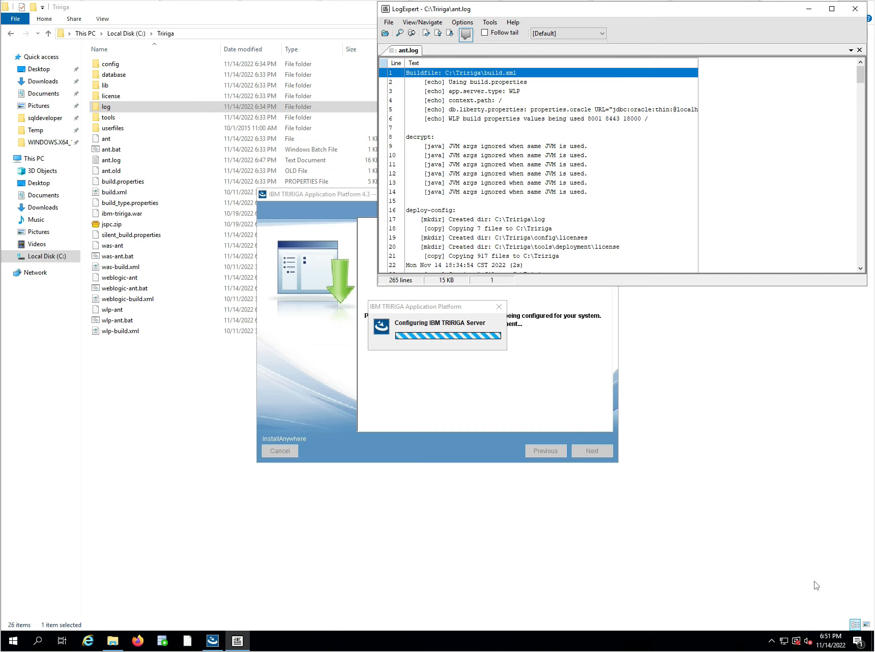
scroll(617, 238, down, 2)
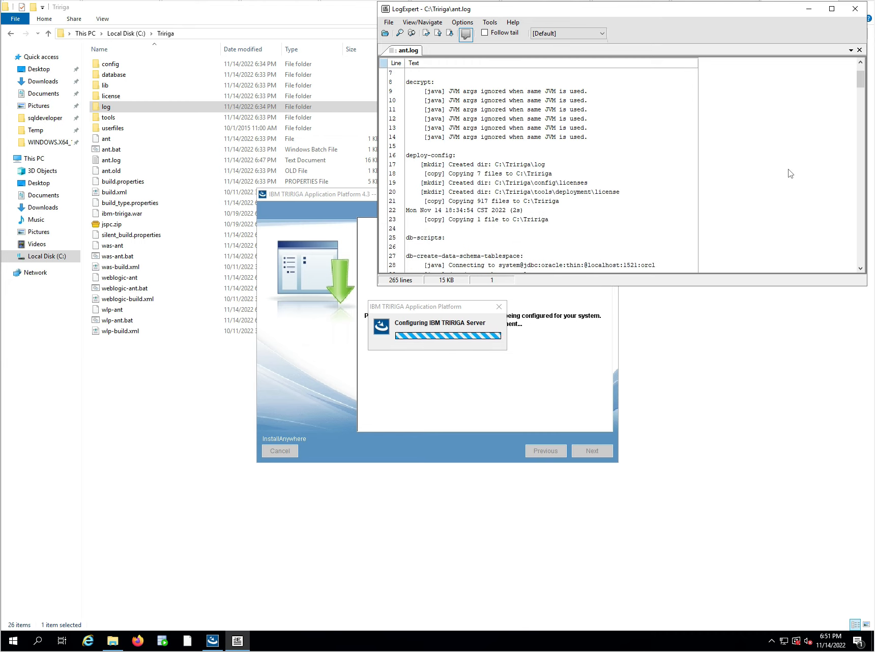
drag(858, 77, 849, 279)
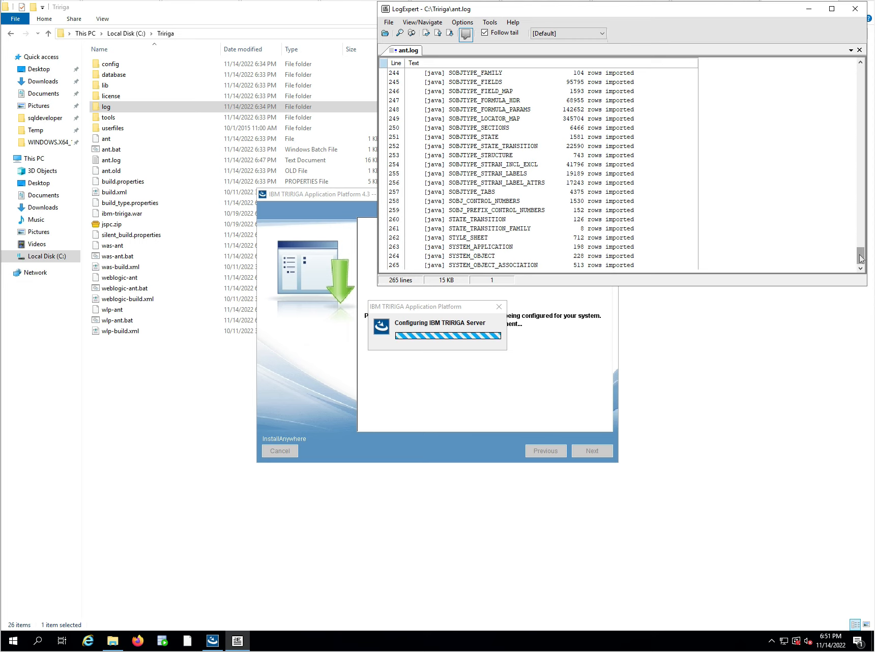
drag(861, 257, 855, 207)
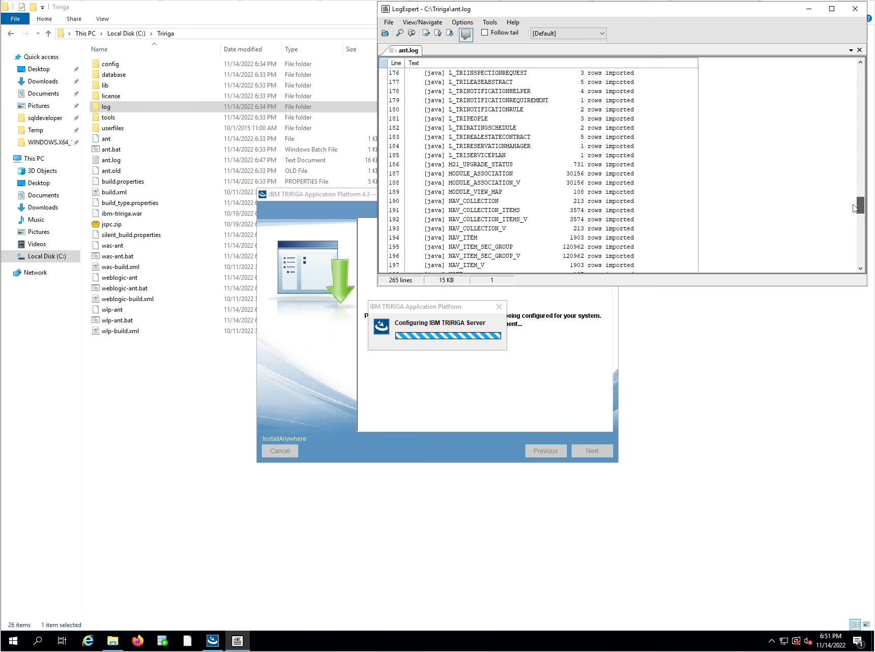
Review the table import entries in ant.log again and return to following the end of the log.
drag(854, 207, 843, 269)
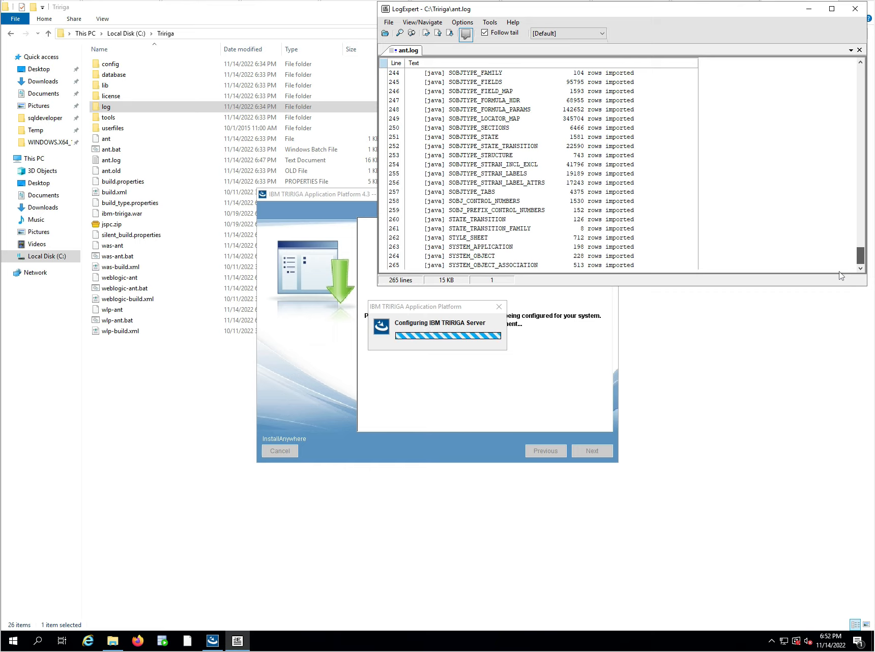
drag(842, 275, 861, 180)
click(555, 83)
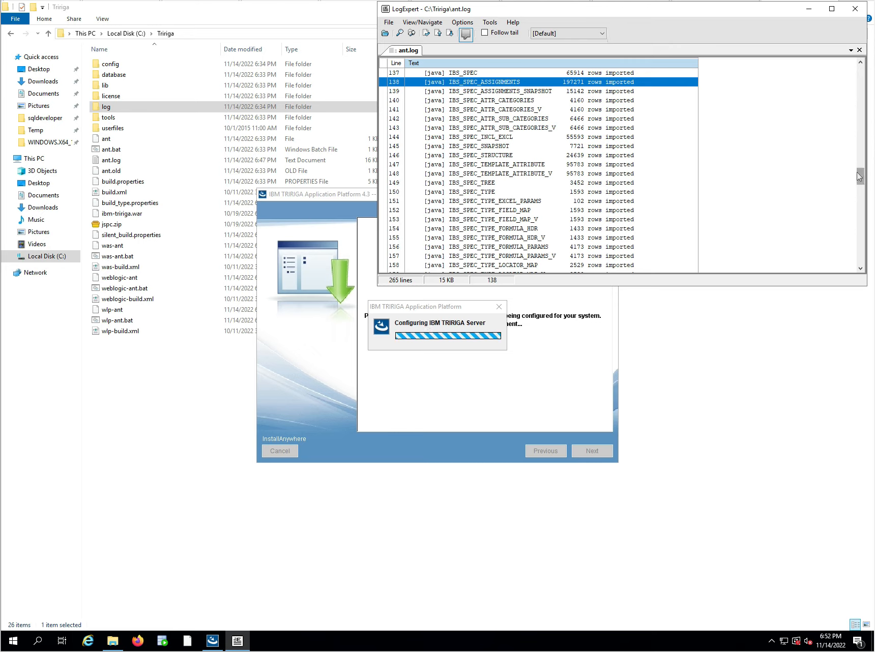
drag(862, 177, 862, 177)
drag(862, 177, 848, 289)
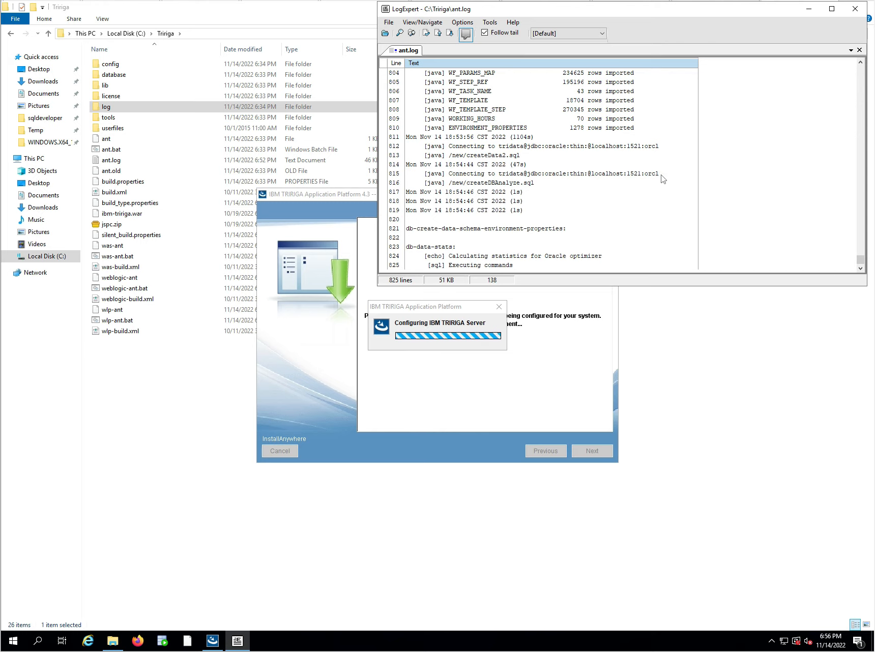
Recheck the log folder in C:\Tririga for new files and bring the installer and ant.log back into view.
double_click(94, 107)
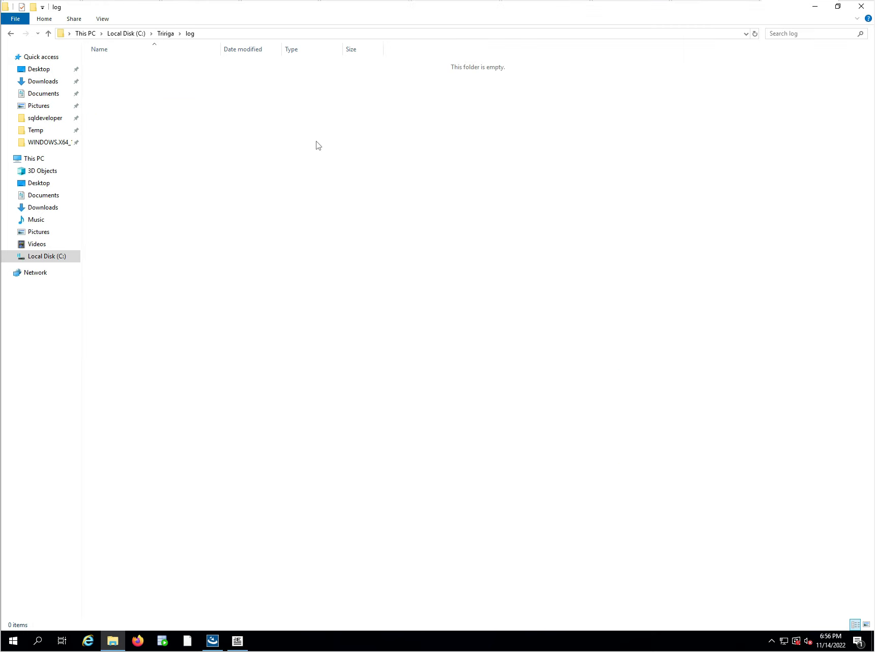
key(BackSpace)
click(214, 638)
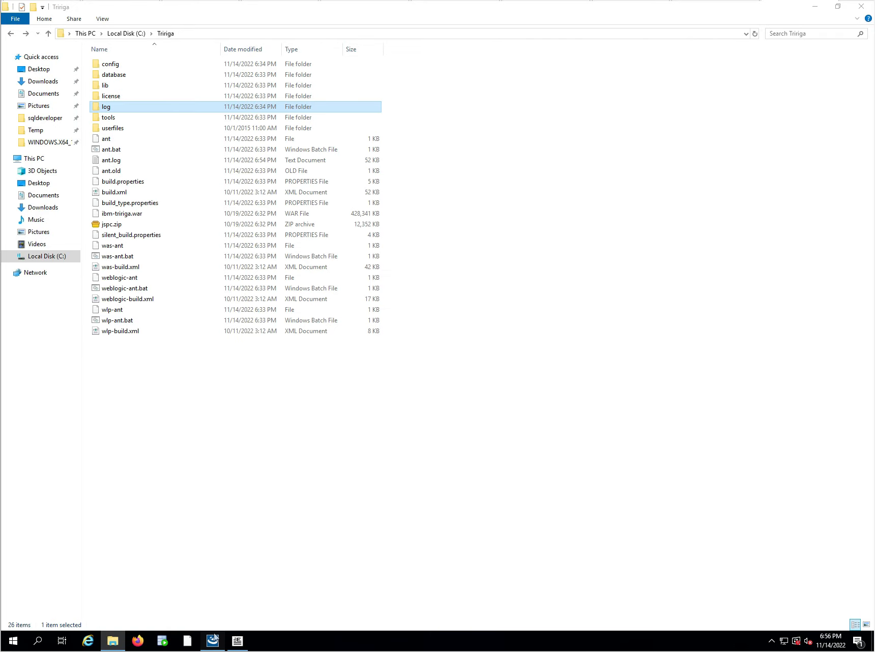
click(244, 641)
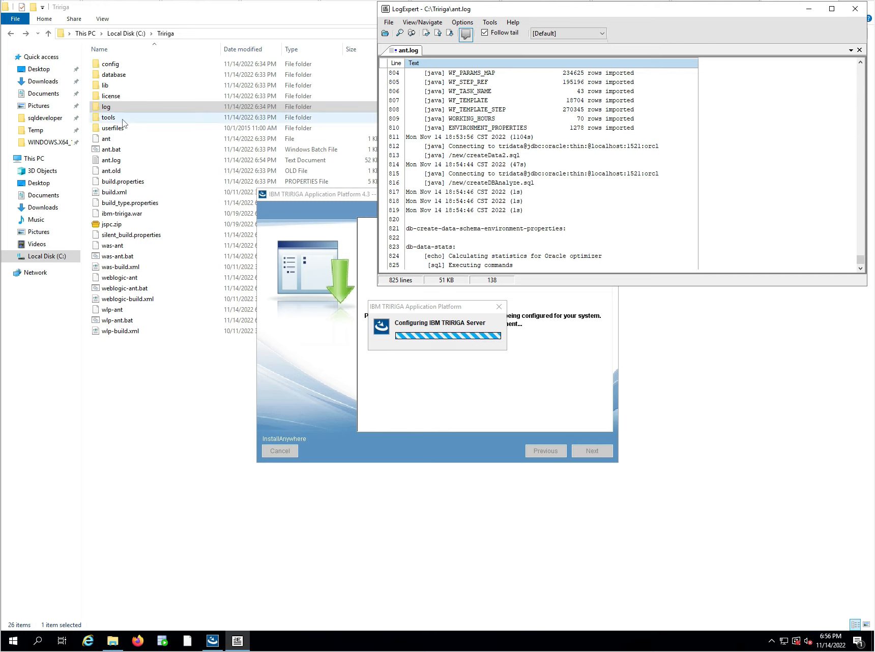
Look through the tools folder and its lib subfolder, and return to the Tririga folder.
double_click(113, 119)
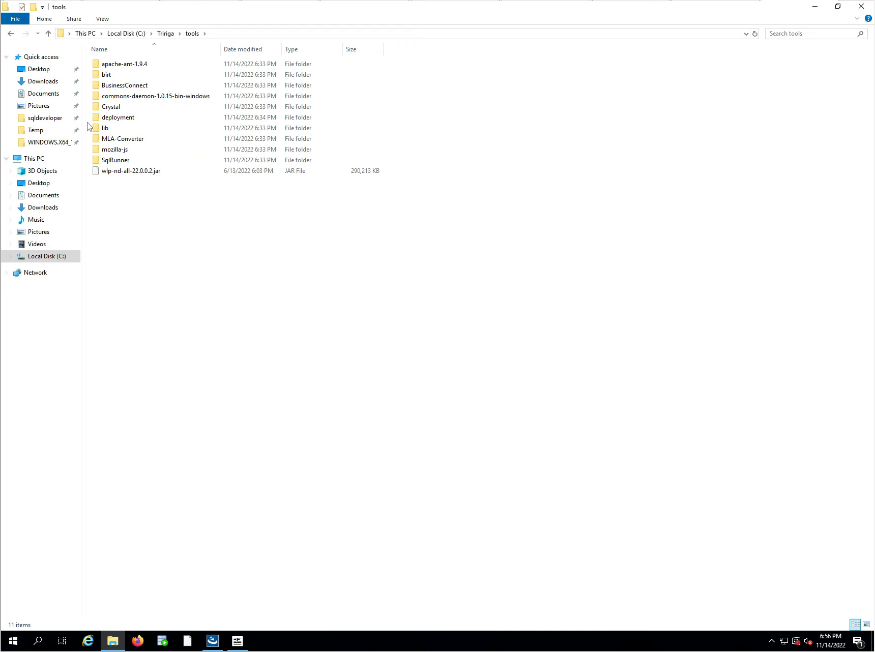
double_click(106, 129)
key(BackSpace)
key(BackSpace)
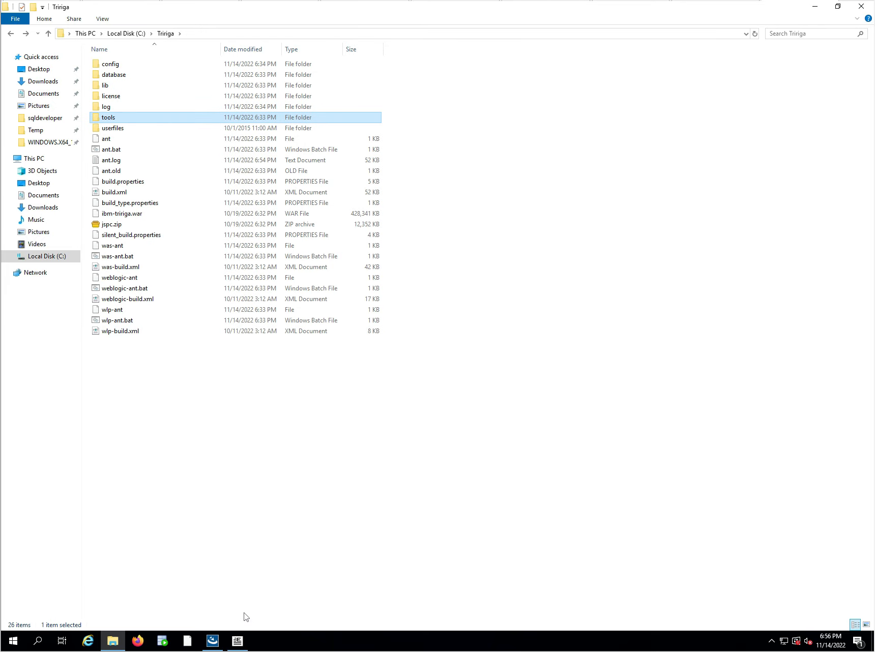
Monitor the installer alongside ant.log until the build finishes, and quit the completed TRIRIGA installer.
click(237, 641)
click(208, 644)
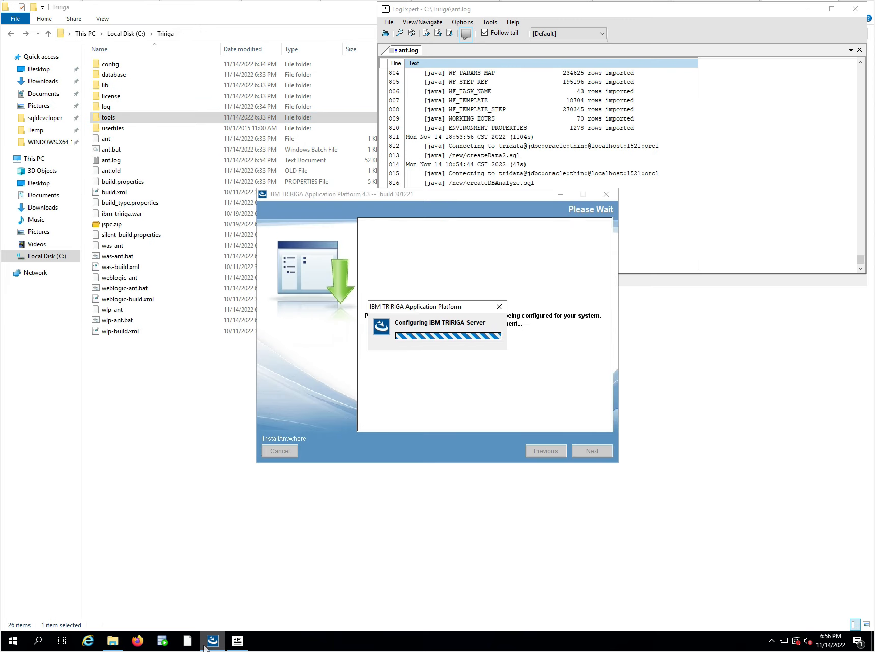
click(732, 211)
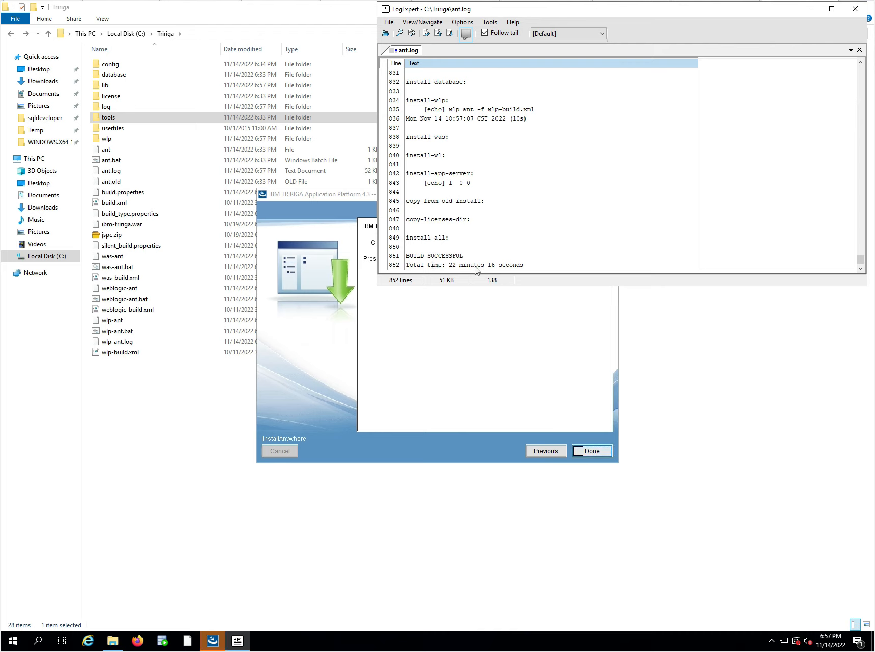
click(484, 327)
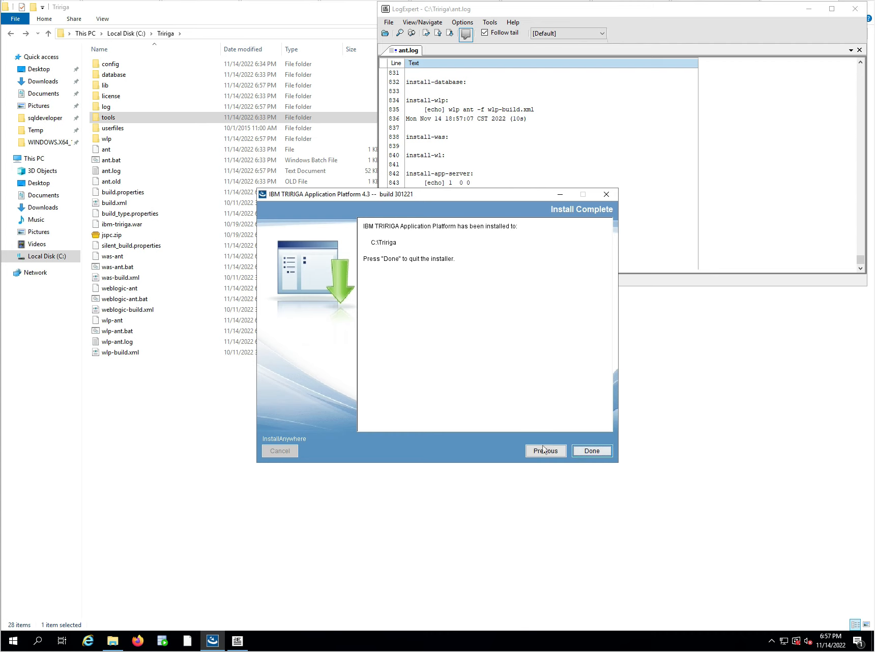
click(586, 457)
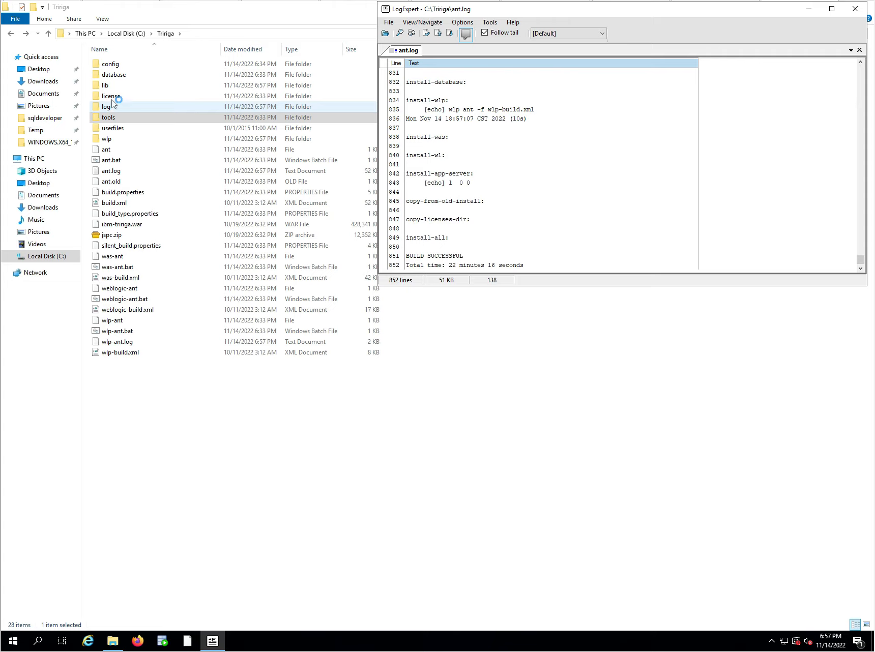
Copy the LICENSE_IBM_TRIRIGA properties files into C:\Tririga\config\licenses and return to the Tririga folder.
double_click(117, 63)
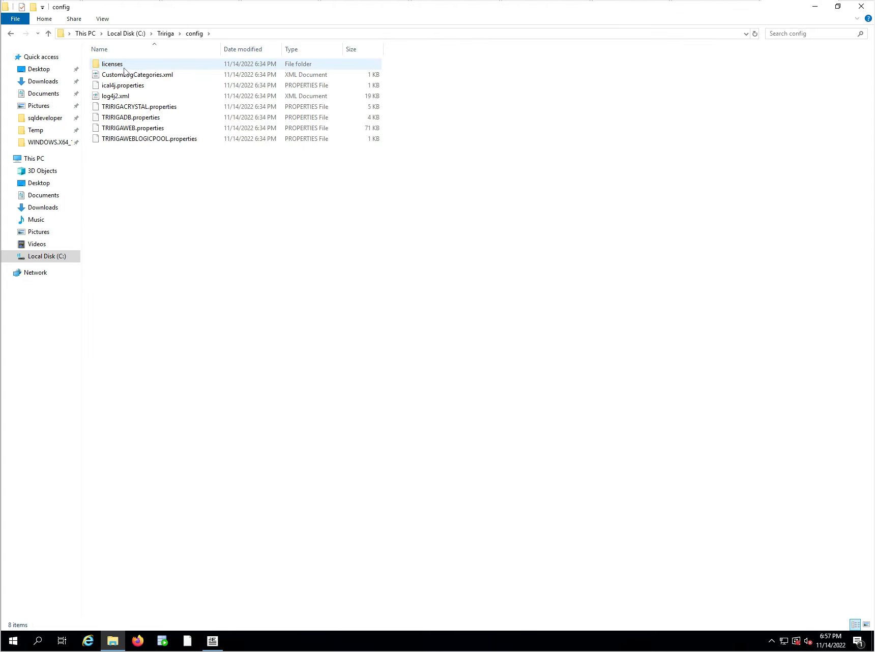
double_click(112, 65)
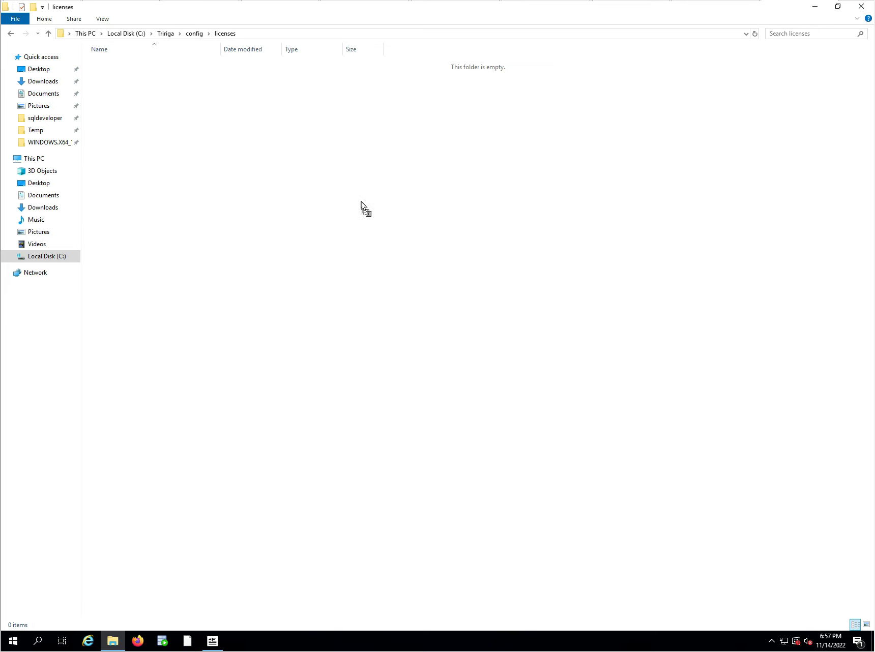
drag(363, 204, 362, 205)
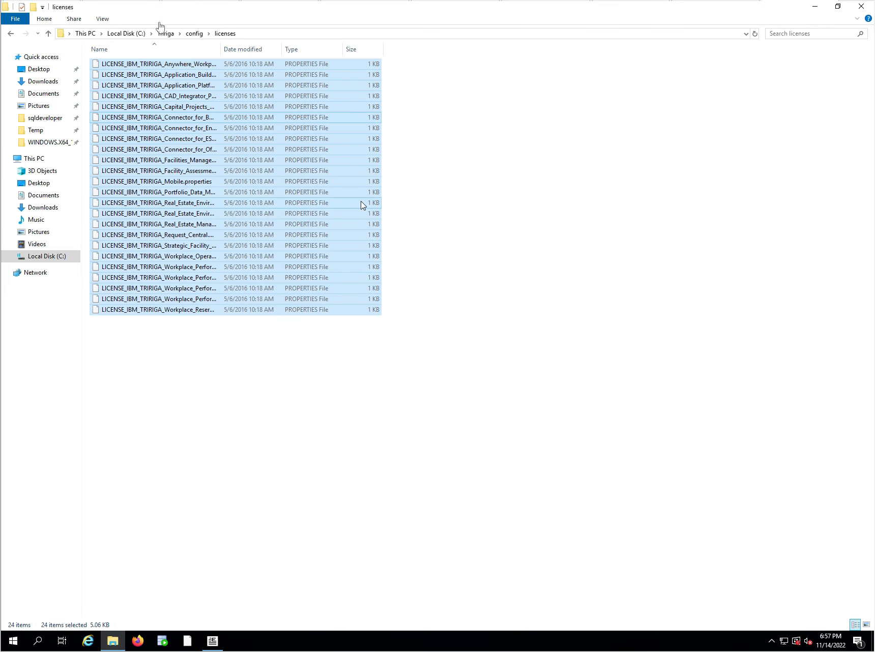
click(166, 33)
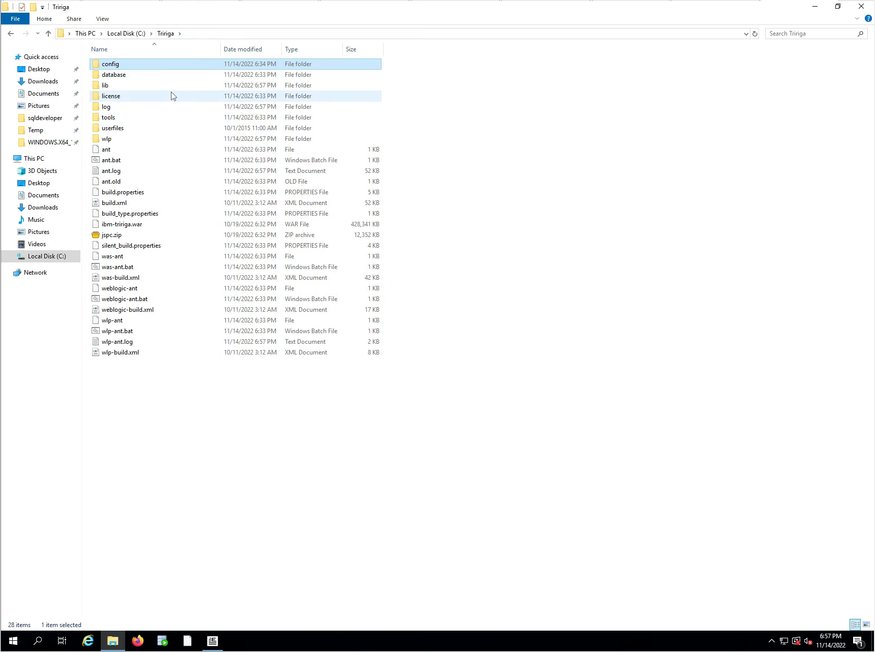
Review the IBM_TRIRIGA_Application_Platform_Install log in the log folder down to its final entries, and close it.
mouse_move(173, 96)
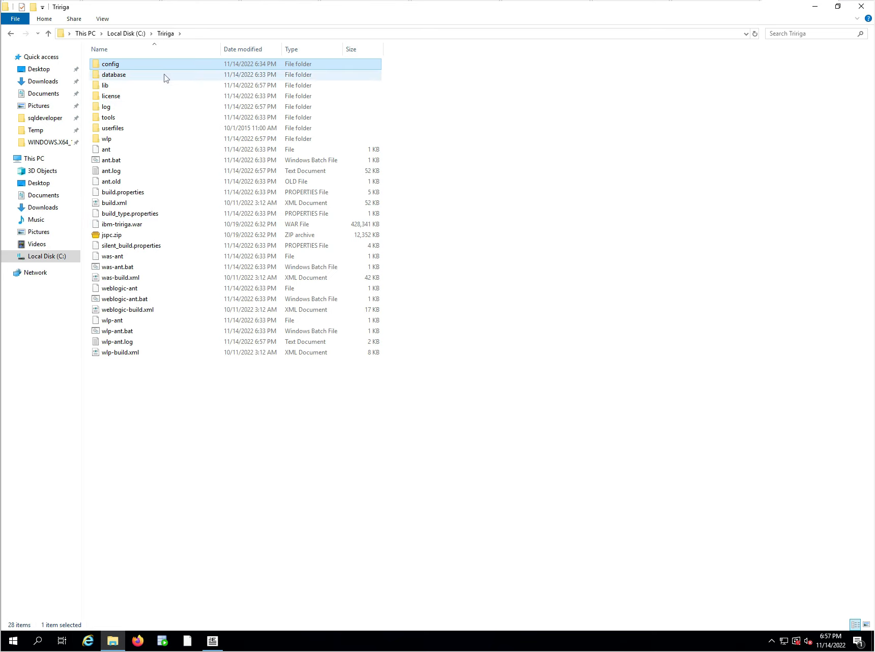
click(112, 117)
double_click(108, 107)
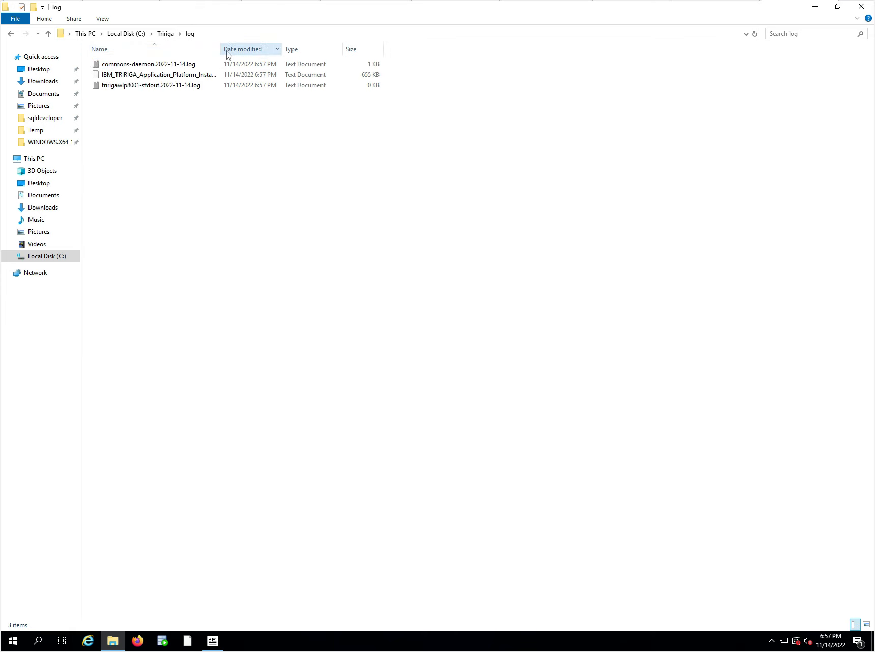
drag(224, 47, 340, 47)
double_click(241, 75)
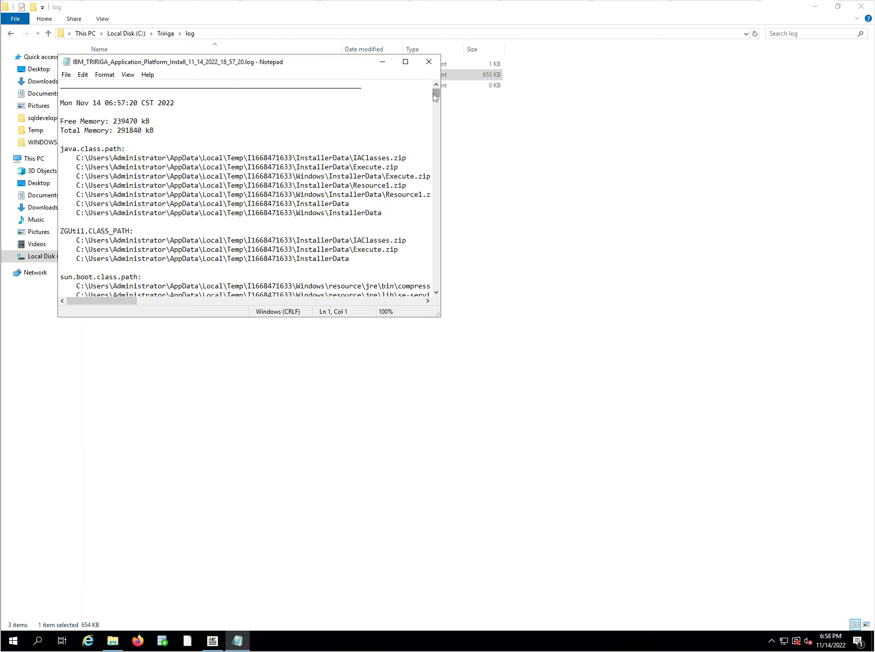
drag(435, 97, 434, 304)
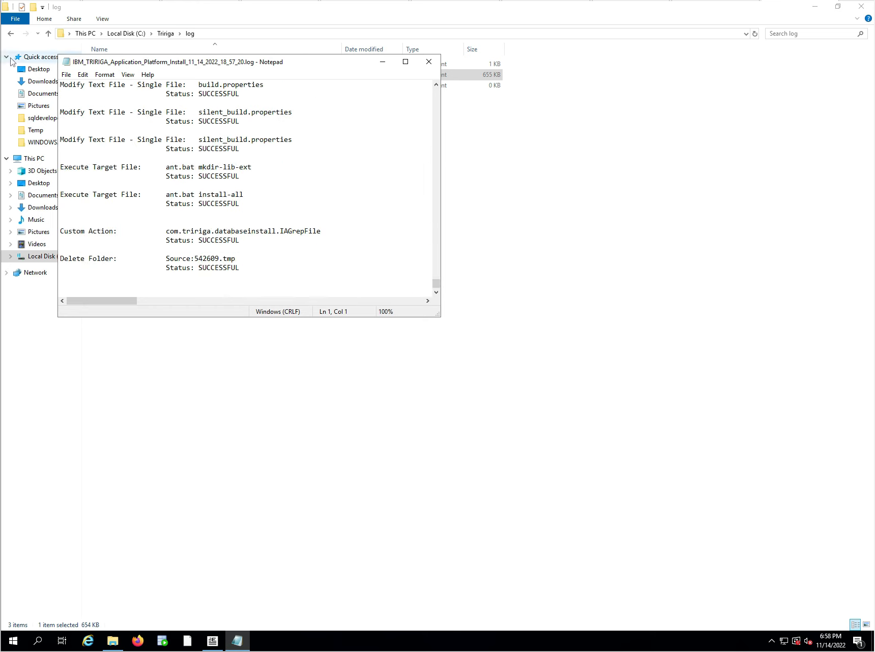
click(427, 62)
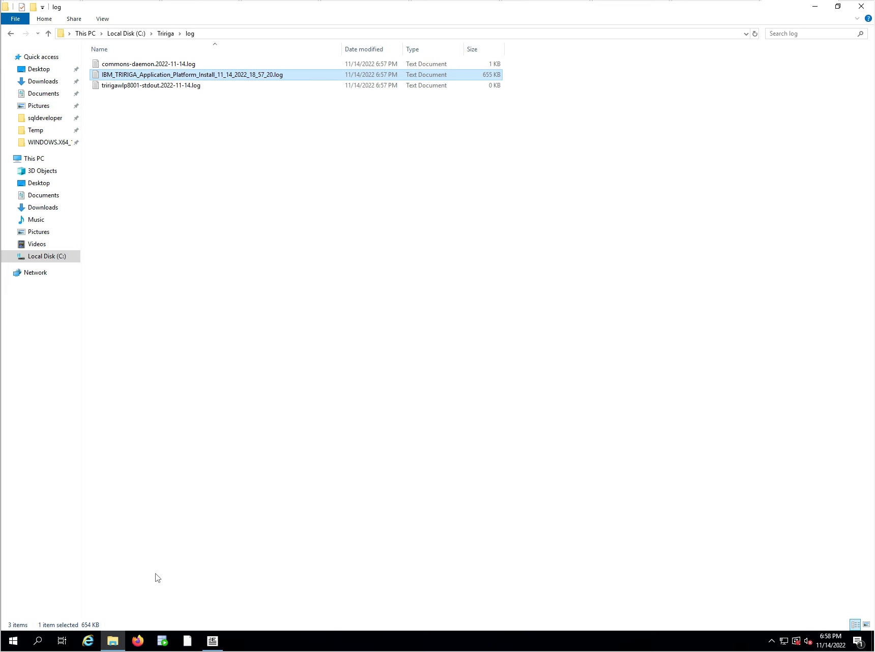
click(11, 642)
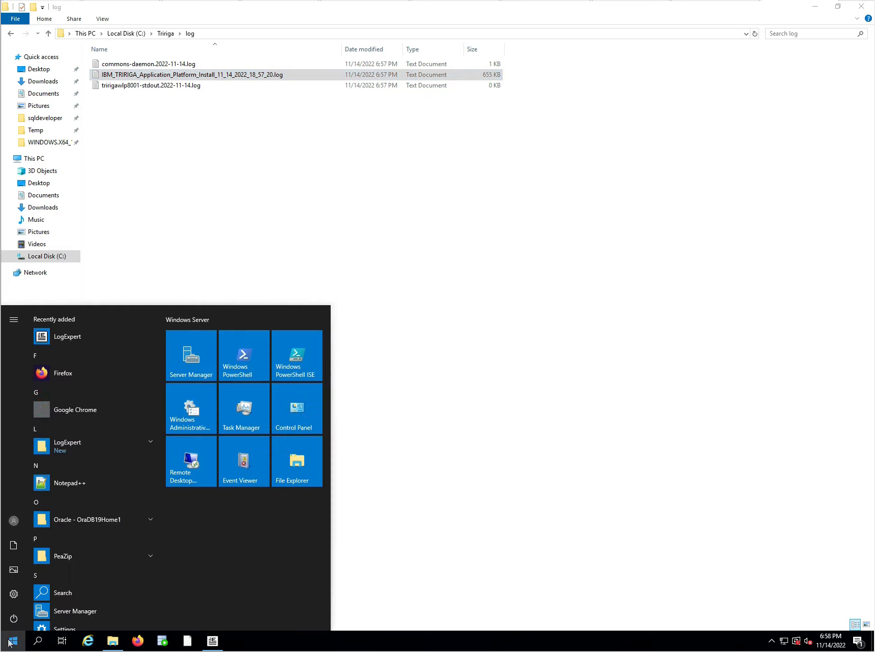
click(10, 642)
click(10, 642)
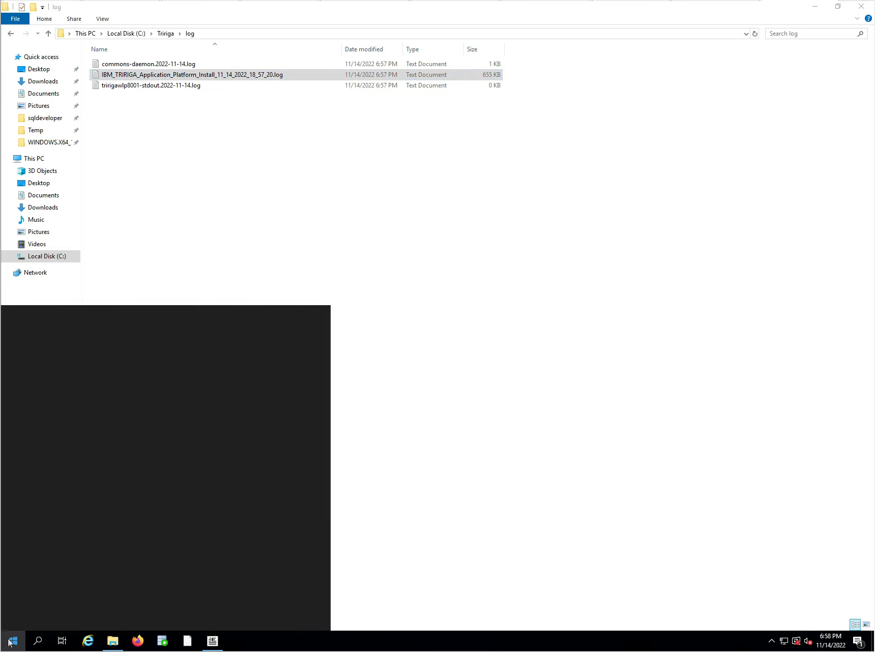
click(496, 503)
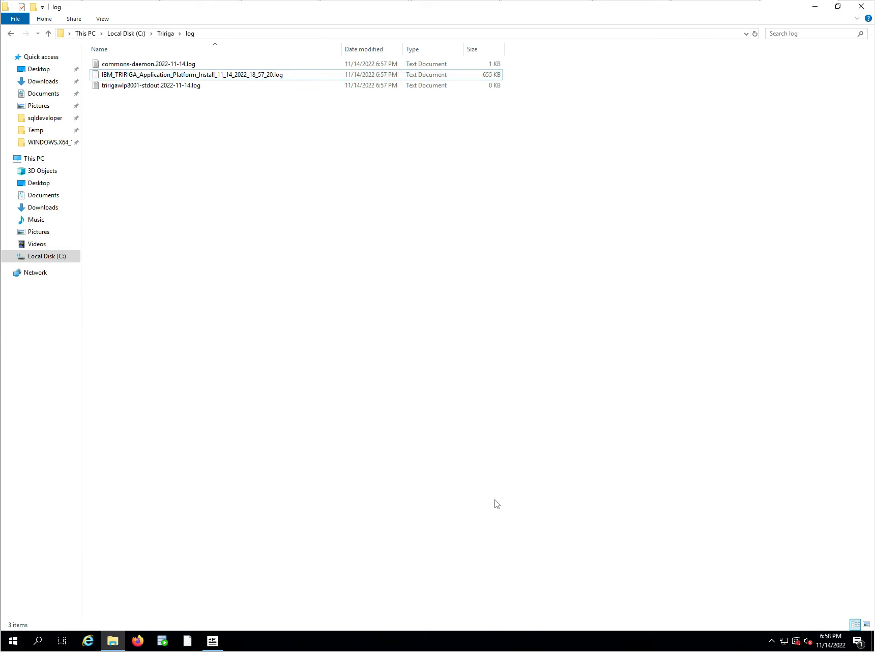
Open the Windows Services console with services.msc and select the IBM TRIRIGA Liberty Server (8001) service.
key(super+r)
text(s)
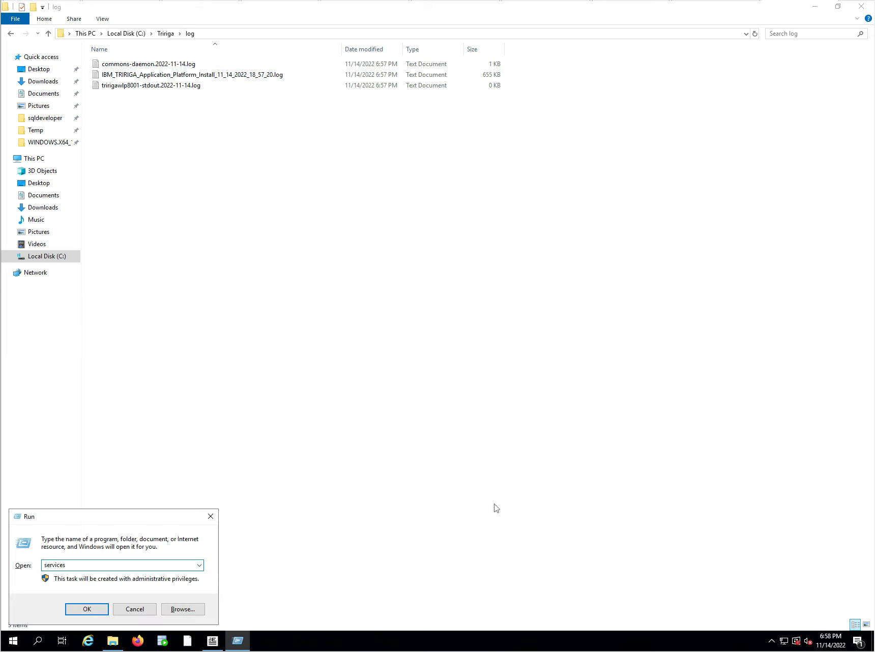
text(ervices.msc)
key(Return)
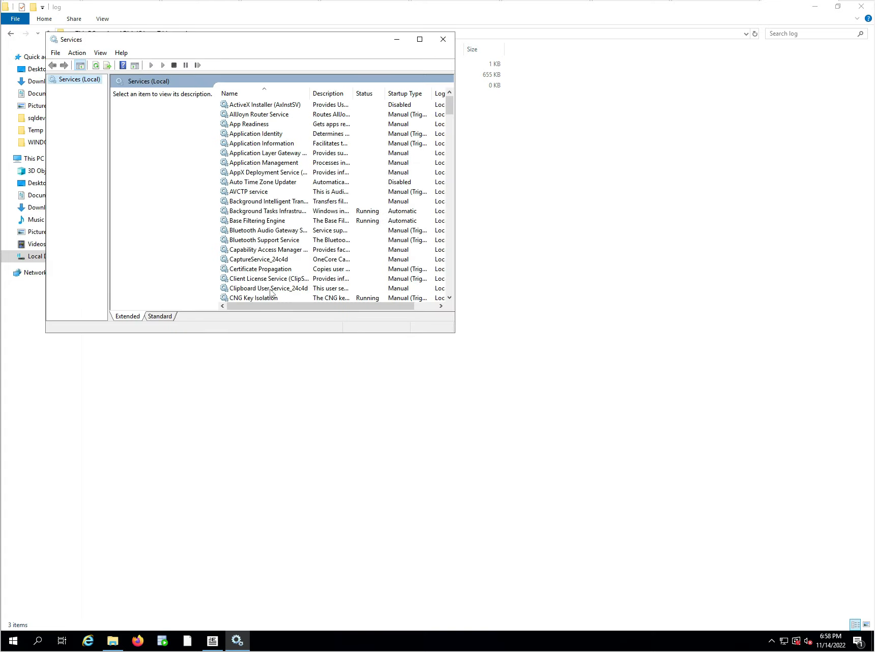
scroll(367, 218, down, 20)
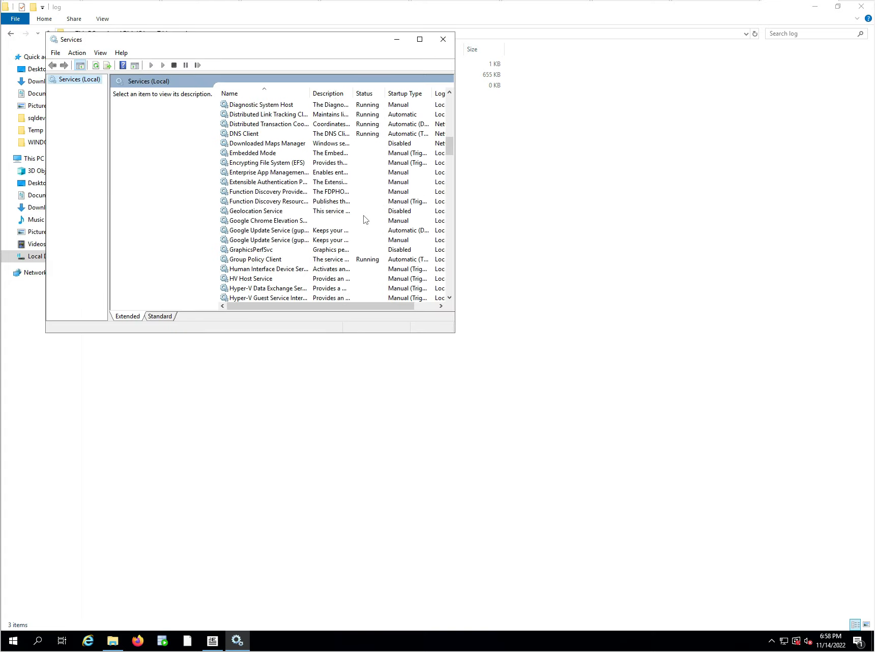
click(243, 250)
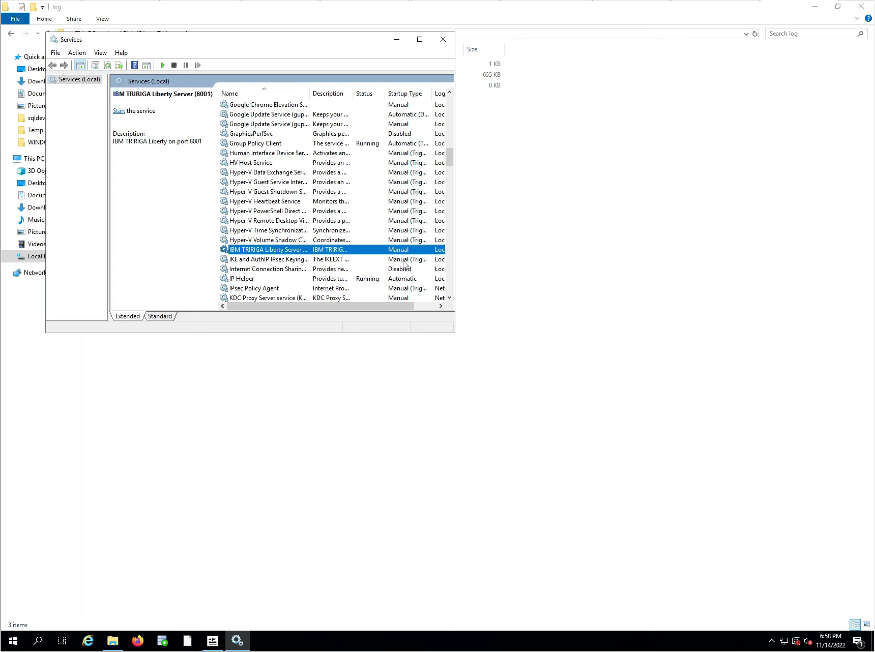
Set the startup type of the IBM TRIRIGA Liberty Server (8001) service to Automatic (Delayed Start).
double_click(335, 252)
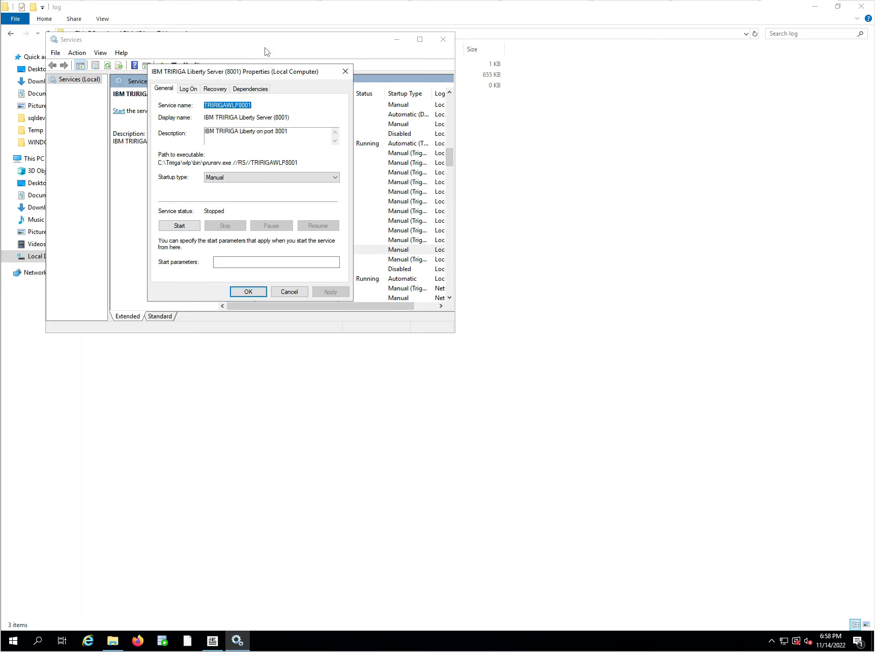
click(266, 177)
click(254, 187)
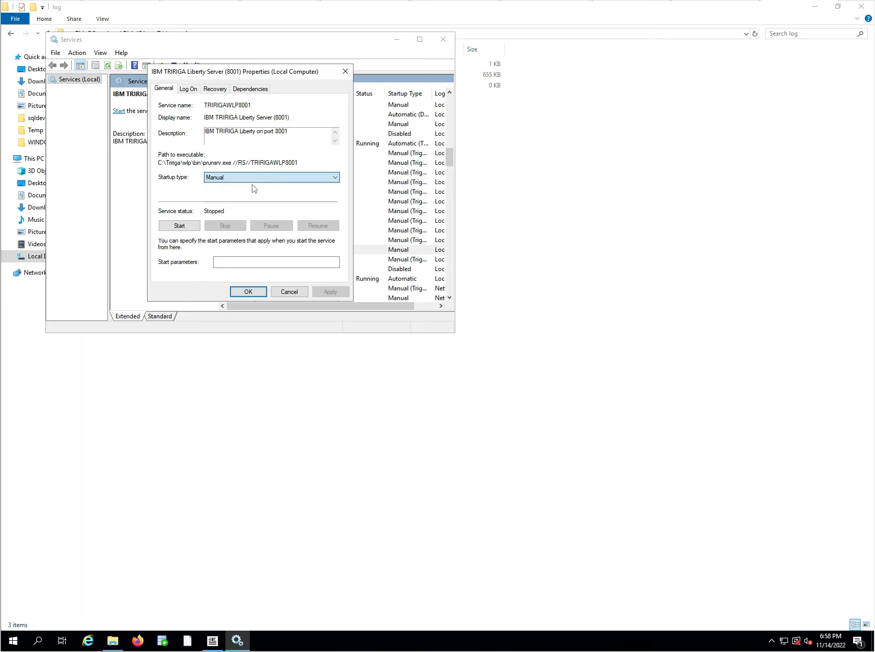
click(324, 295)
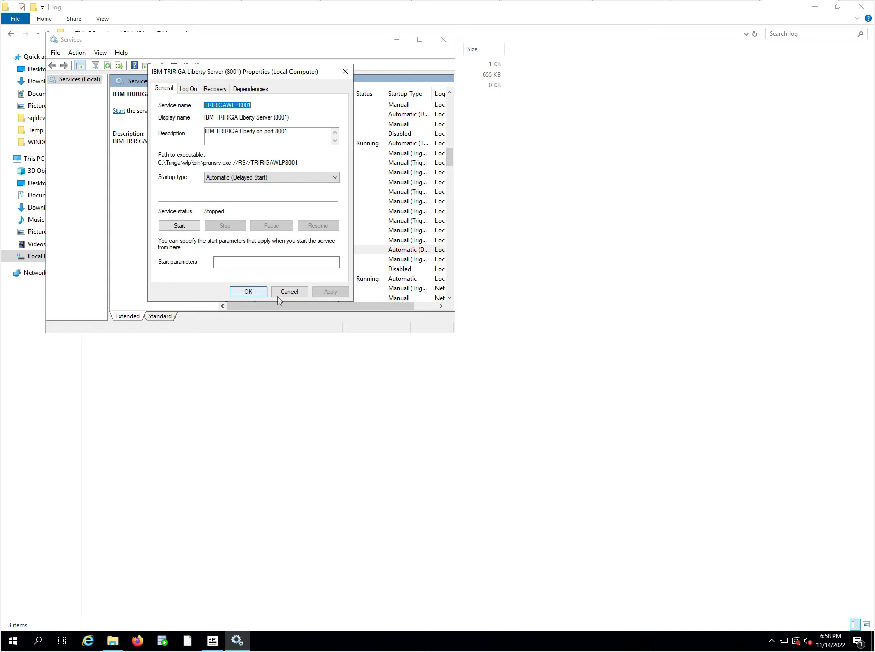
click(249, 292)
Check the status of the OracleOraDB19Home1TNSListener and OracleServiceORCL services and return to the TRIRIGA Liberty service.
scroll(359, 212, down, 15)
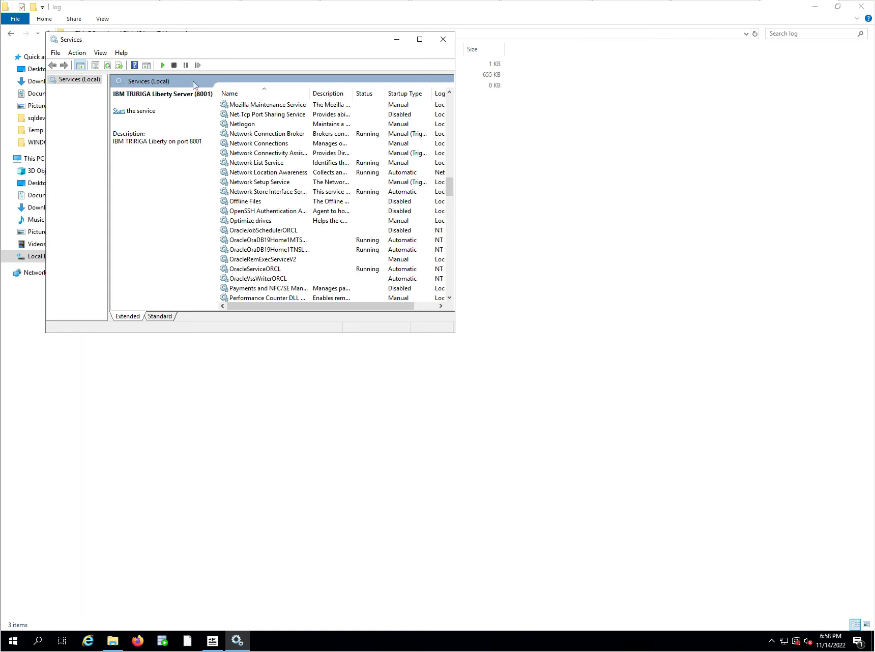
click(283, 252)
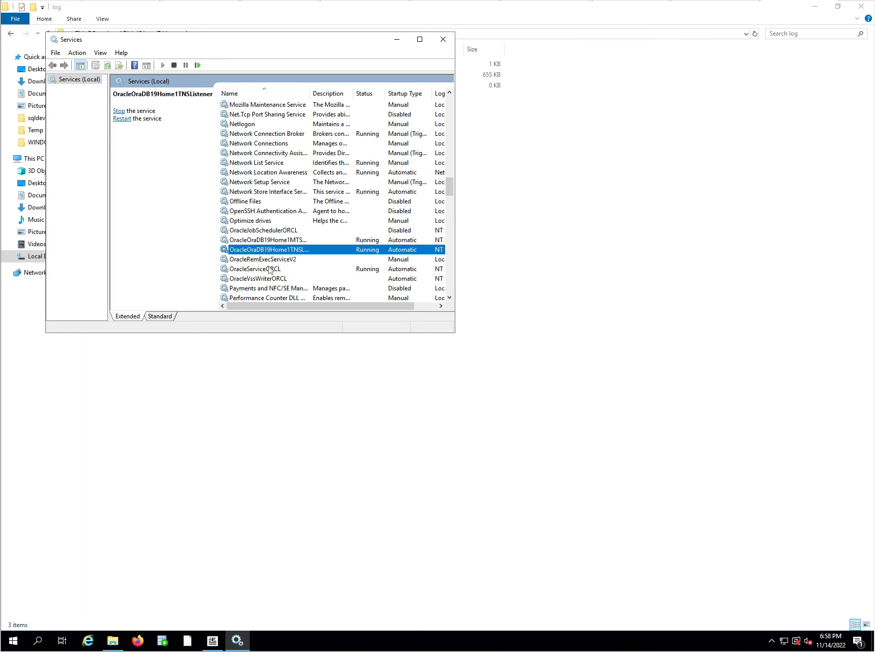
click(270, 270)
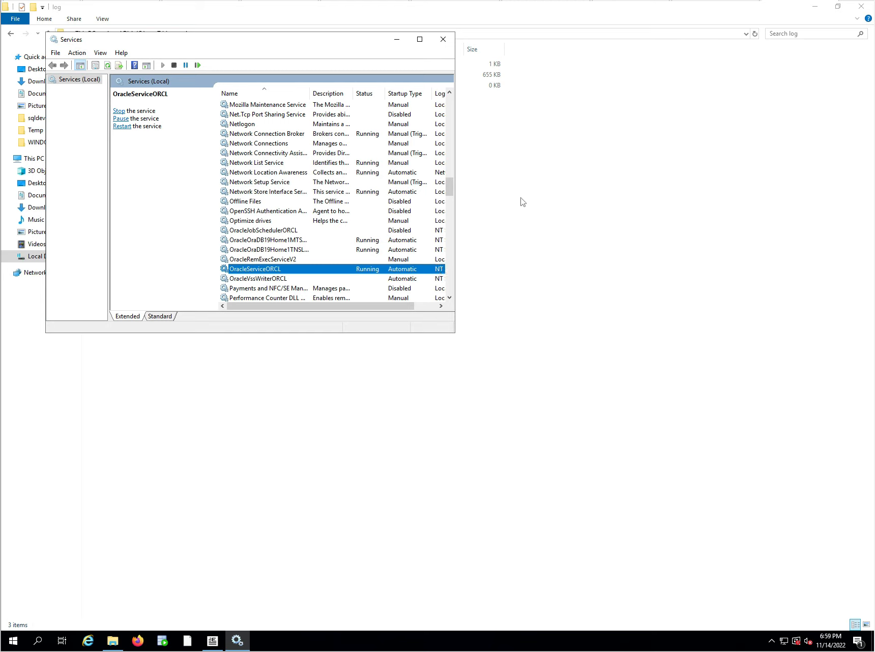
scroll(412, 202, up, 3)
scroll(359, 202, up, 5)
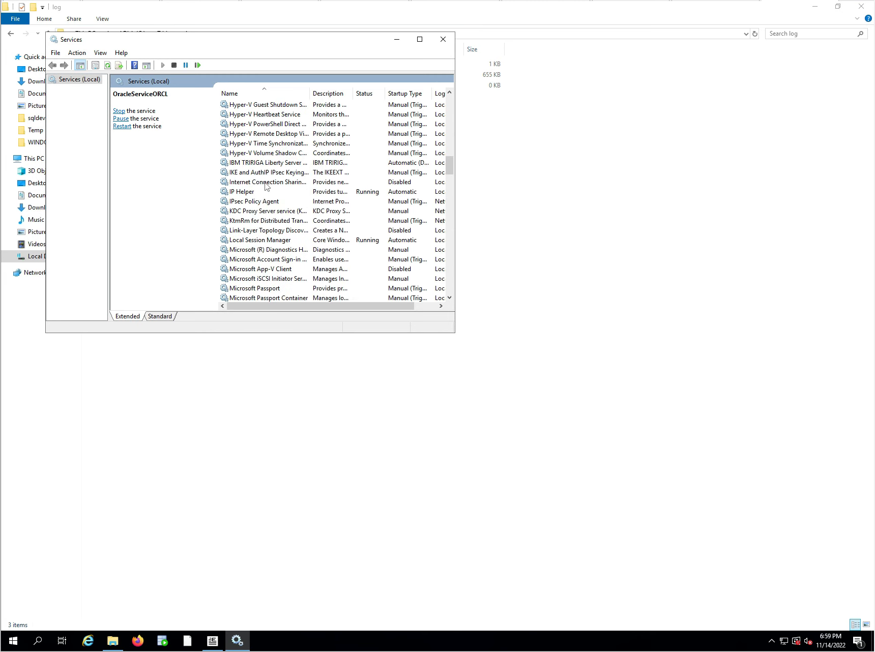
Start the IBM TRIRIGA Liberty Server (8001) service and return to the C:\Tririga\log folder.
click(254, 164)
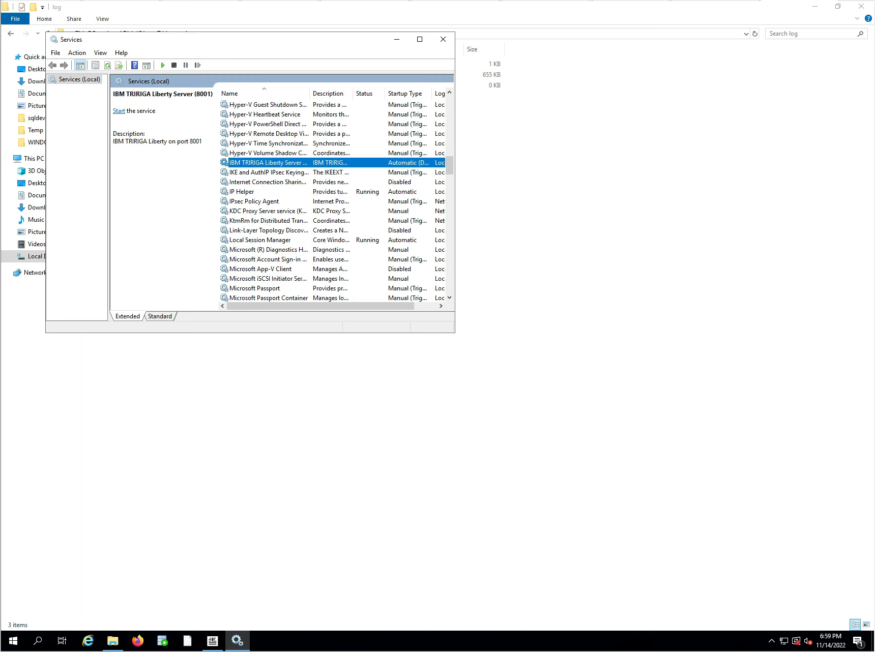
click(118, 111)
click(567, 326)
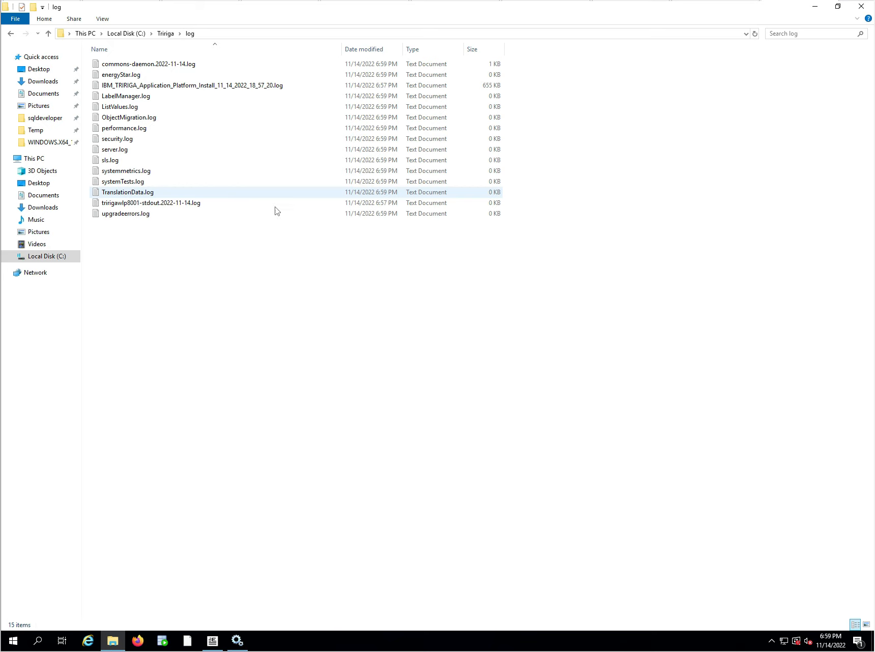
View server.log from the log folder in Notepad and close it.
click(121, 153)
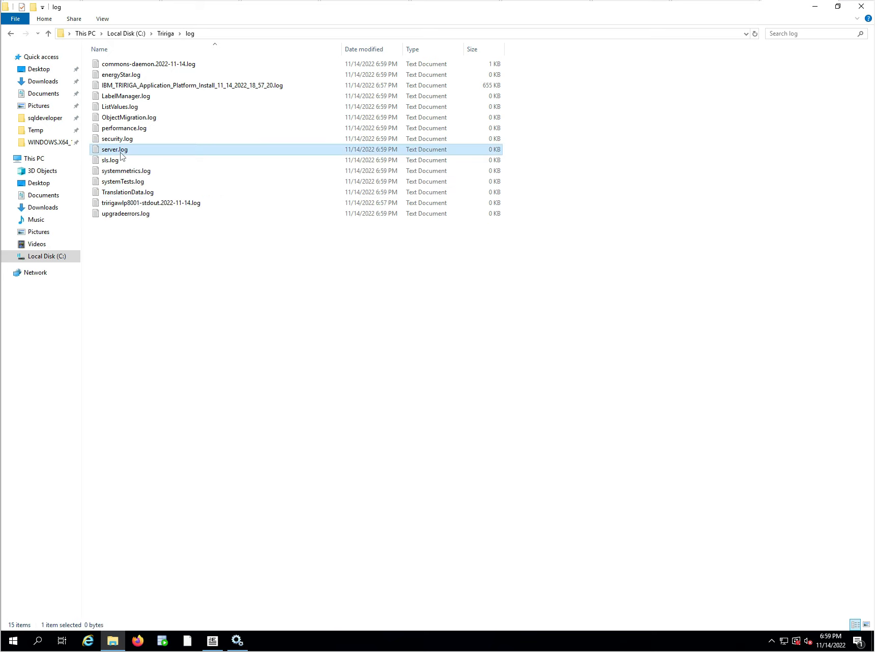
double_click(121, 153)
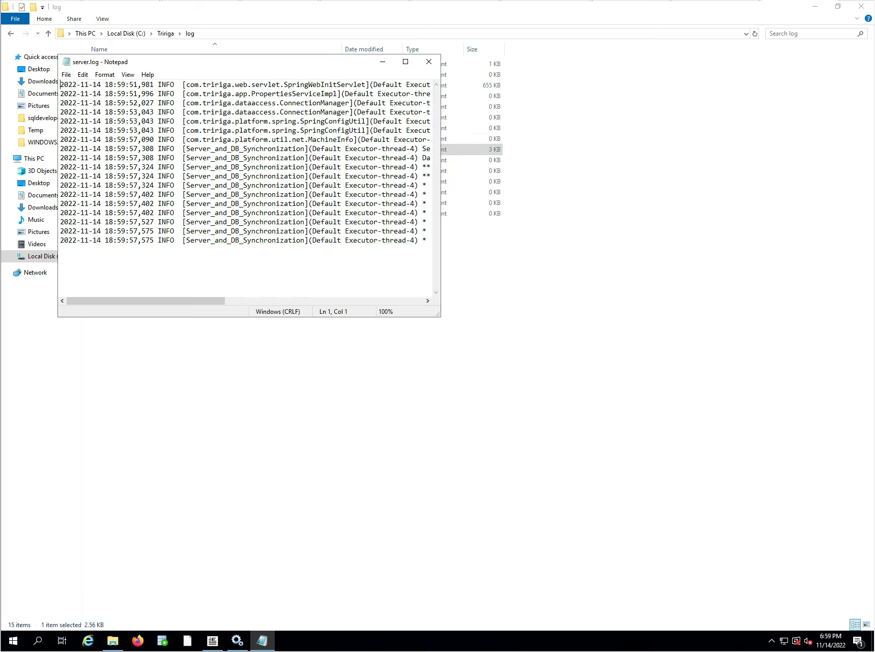
click(428, 61)
Open server.log with LogExpert, making LogExpert the default app for .log files, and maximize its window.
right_click(118, 150)
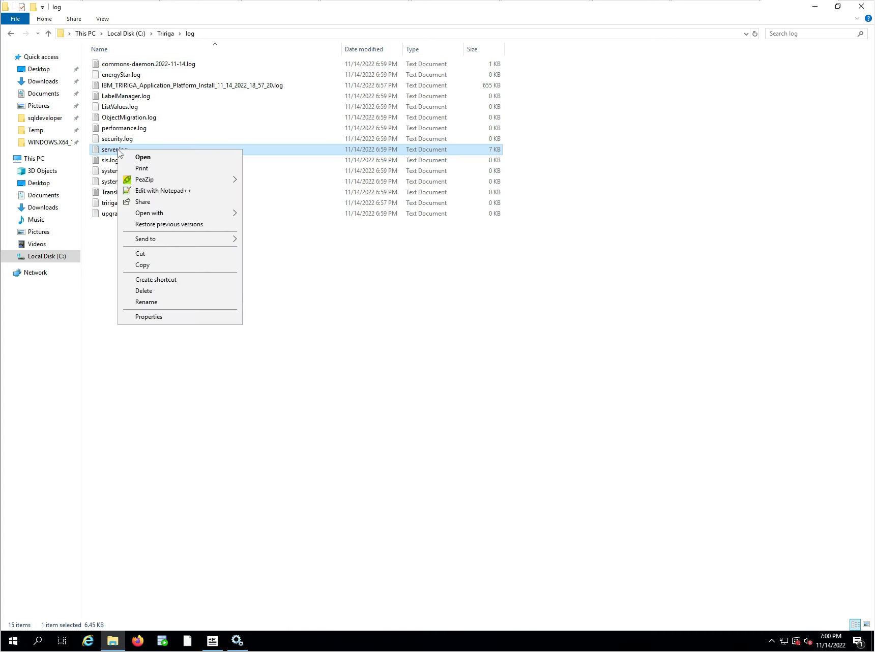
mouse_move(164, 214)
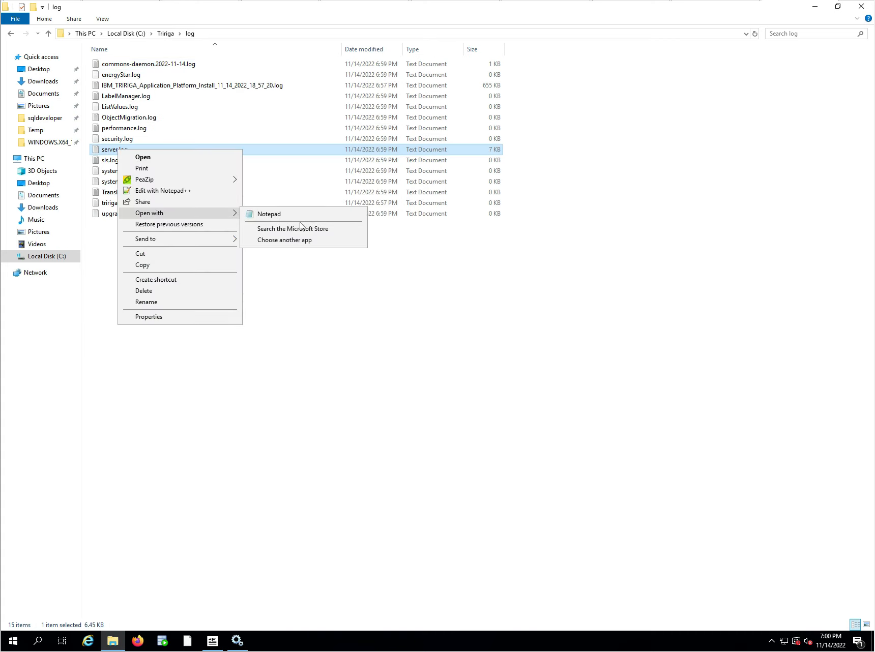
click(301, 242)
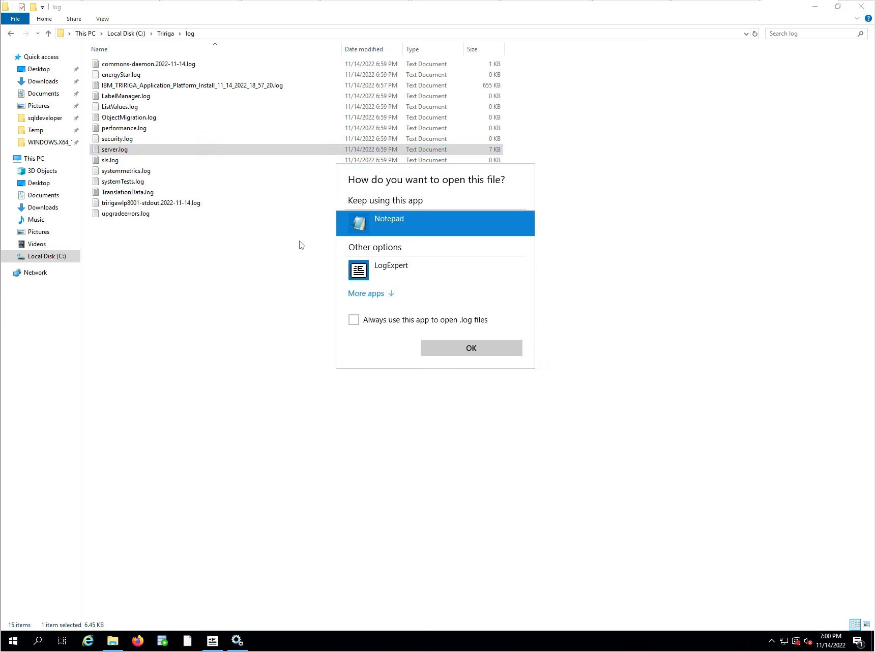
click(354, 319)
click(369, 278)
click(462, 350)
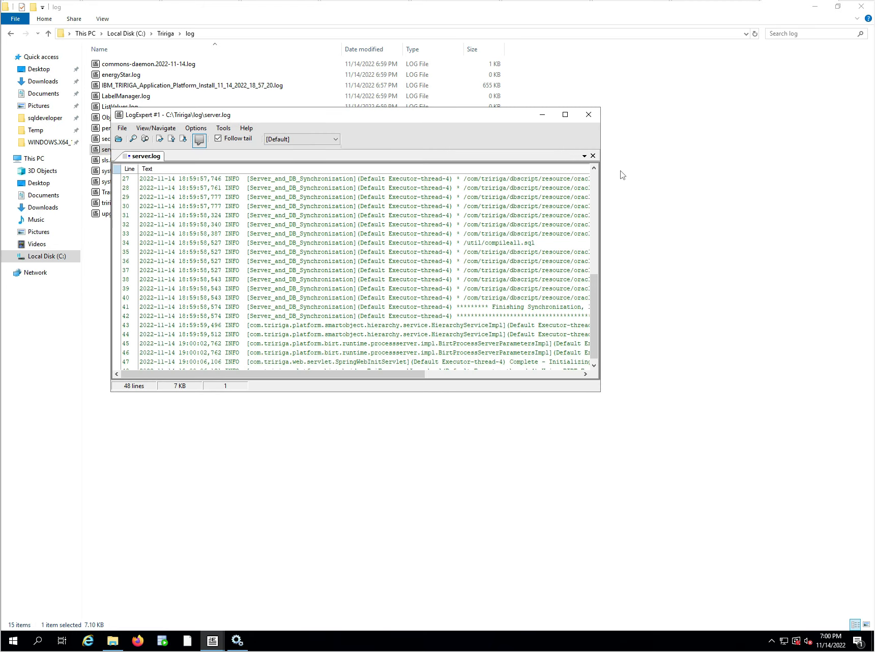
click(564, 115)
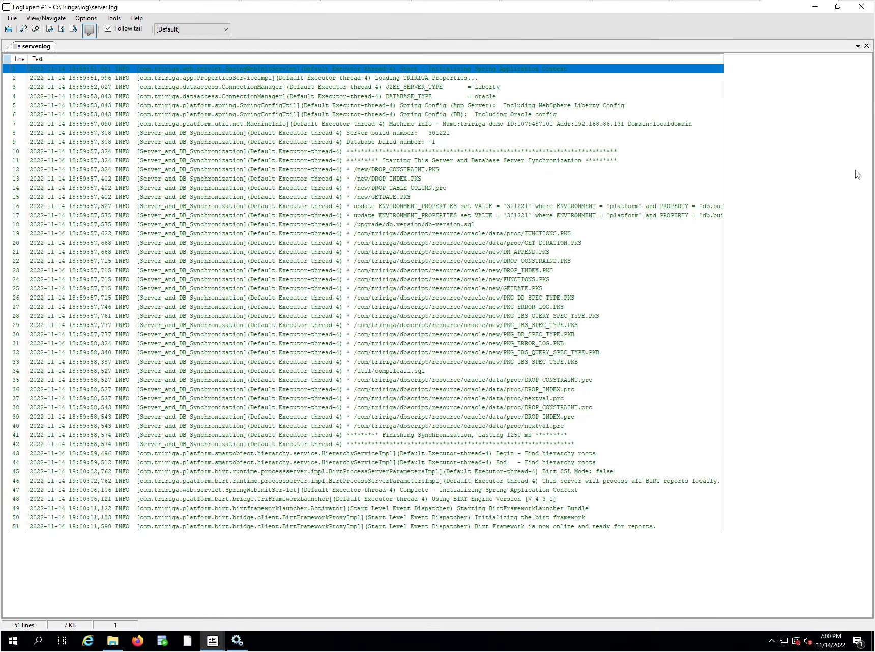
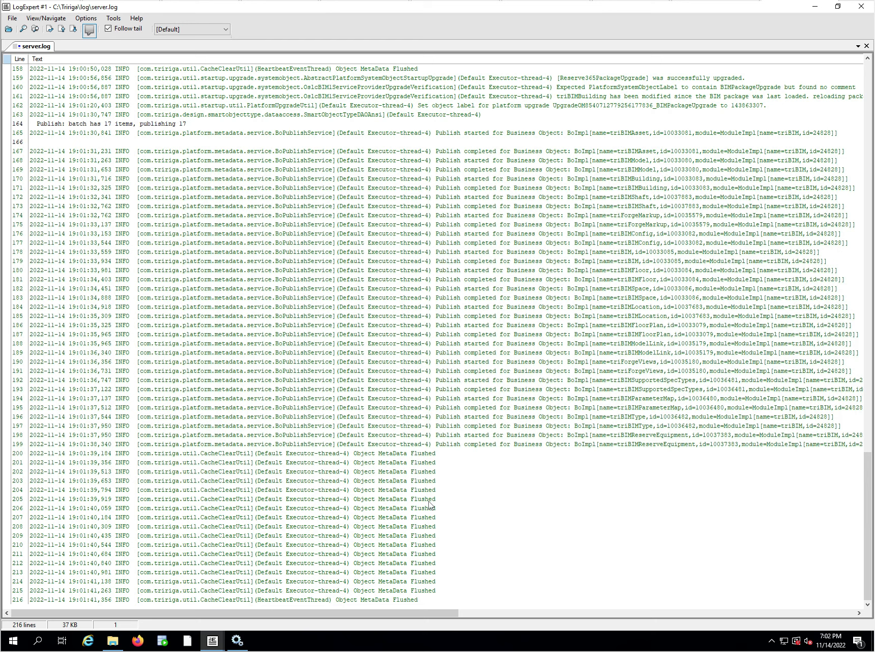
Open ObjectMigration.log from the C:\Tririga\log folder alongside server.log and check its latest package import entries.
click(9, 30)
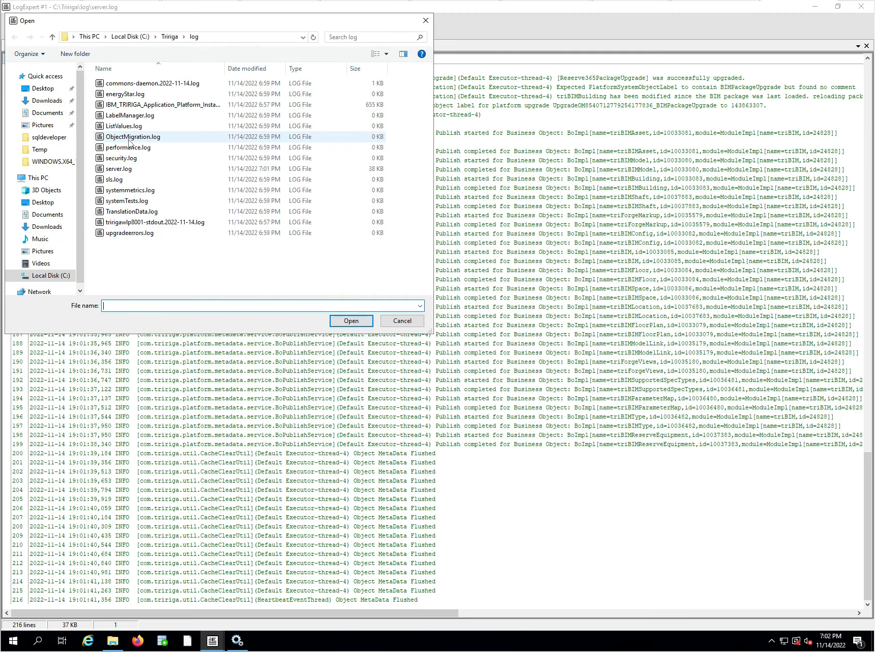
click(129, 138)
click(350, 321)
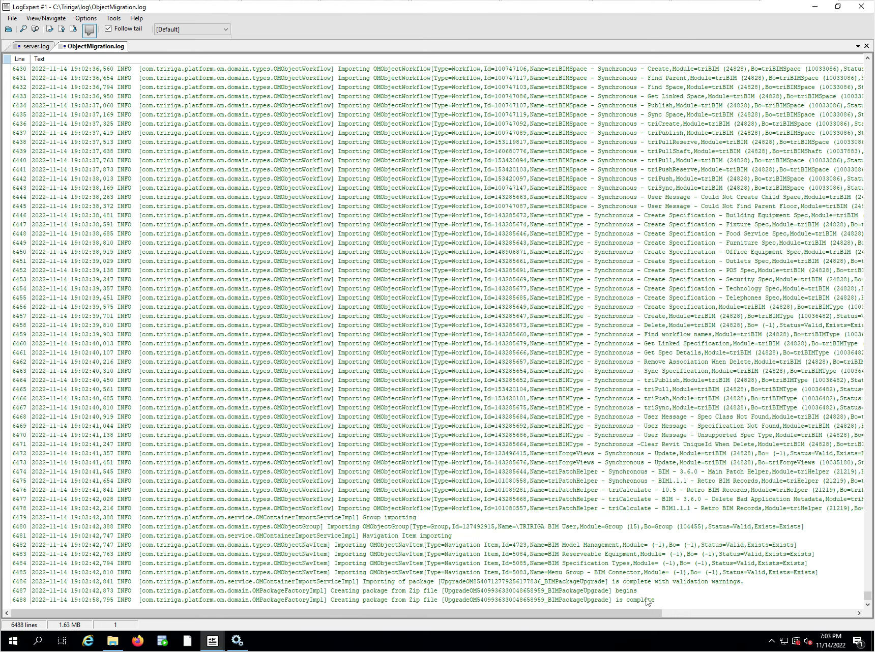
click(483, 592)
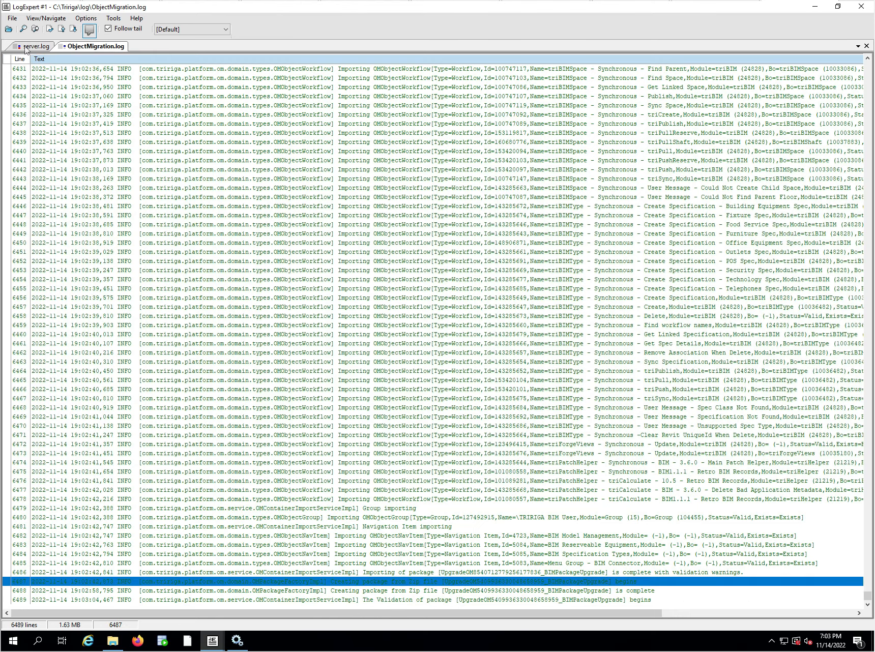
Check the latest entries in server.log and return to ObjectMigration.log.
click(25, 46)
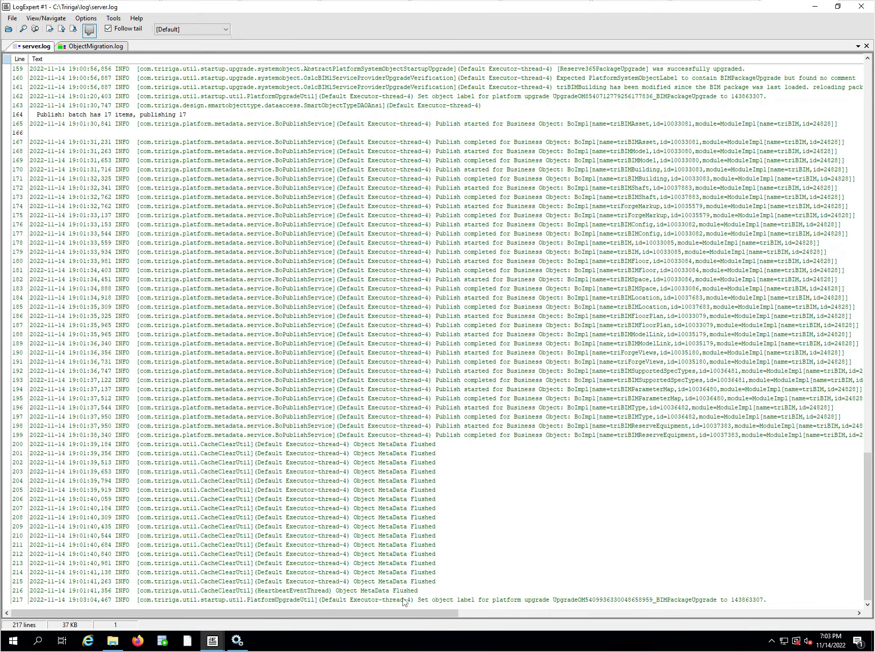
click(401, 593)
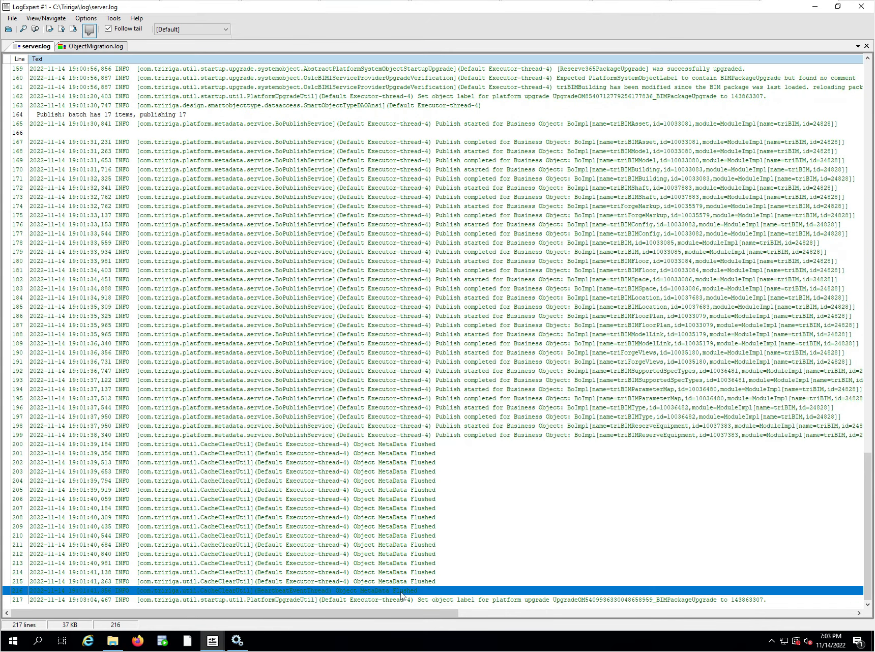
click(94, 47)
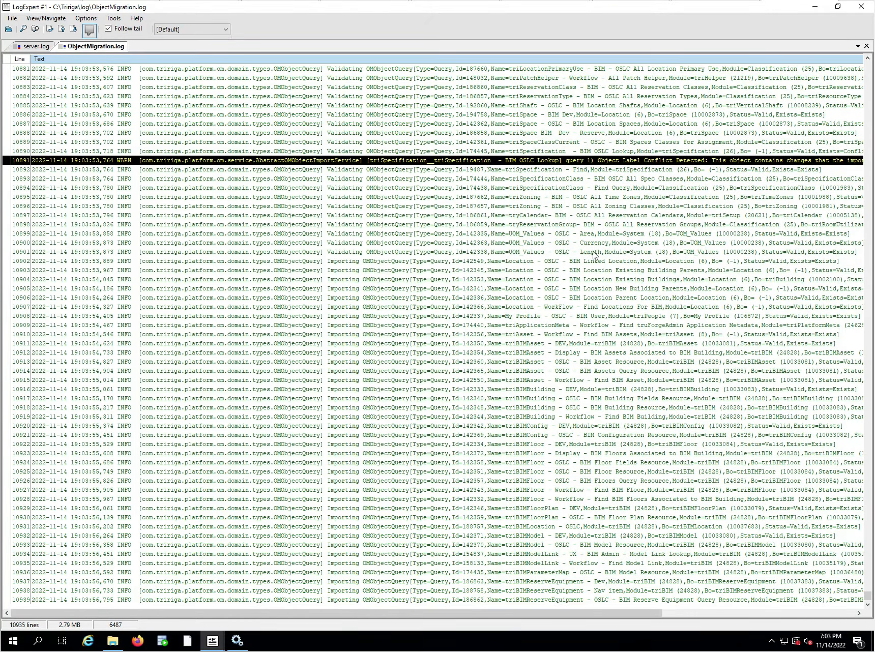
Examine the recent WARN entries in ObjectMigration.log and go back to the end of the log.
scroll(594, 279, up, 3)
scroll(595, 279, up, 4)
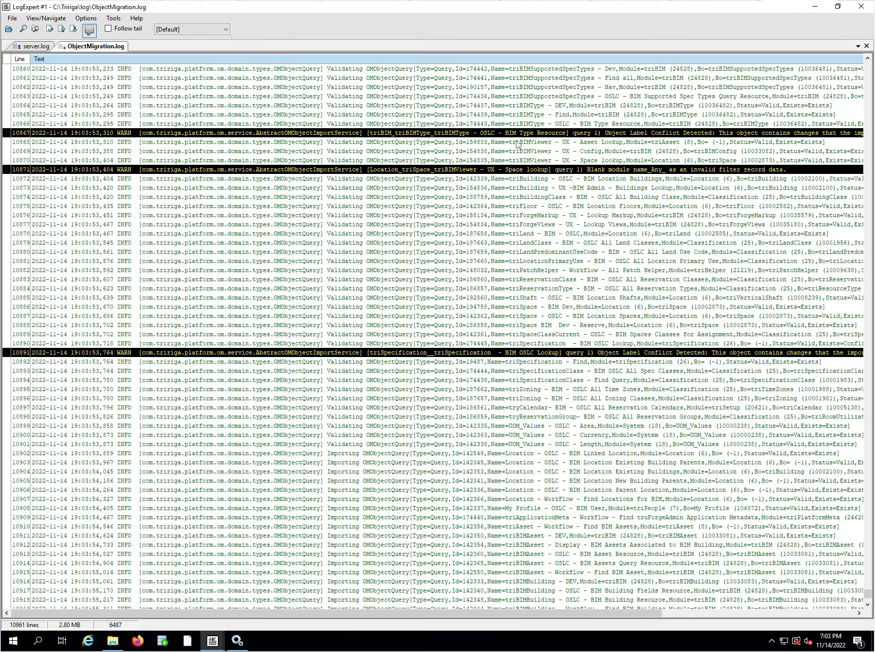
click(619, 134)
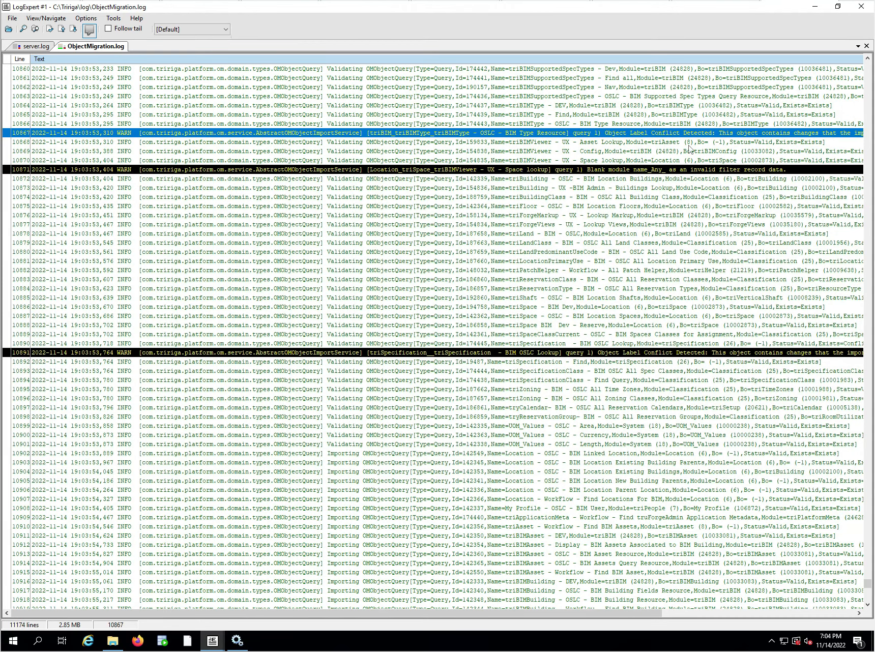
click(642, 170)
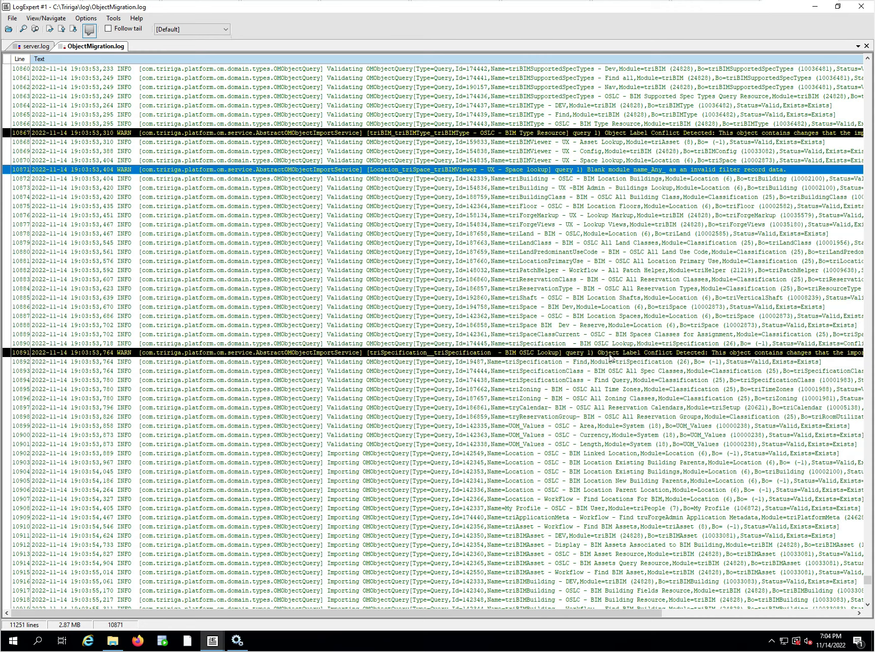
scroll(610, 358, down, 18)
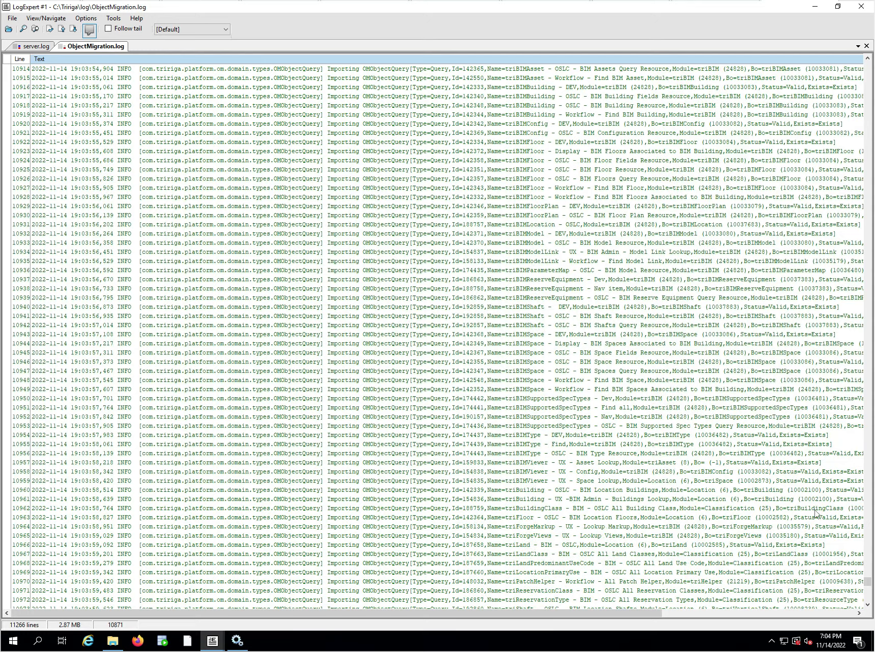
drag(867, 585, 866, 617)
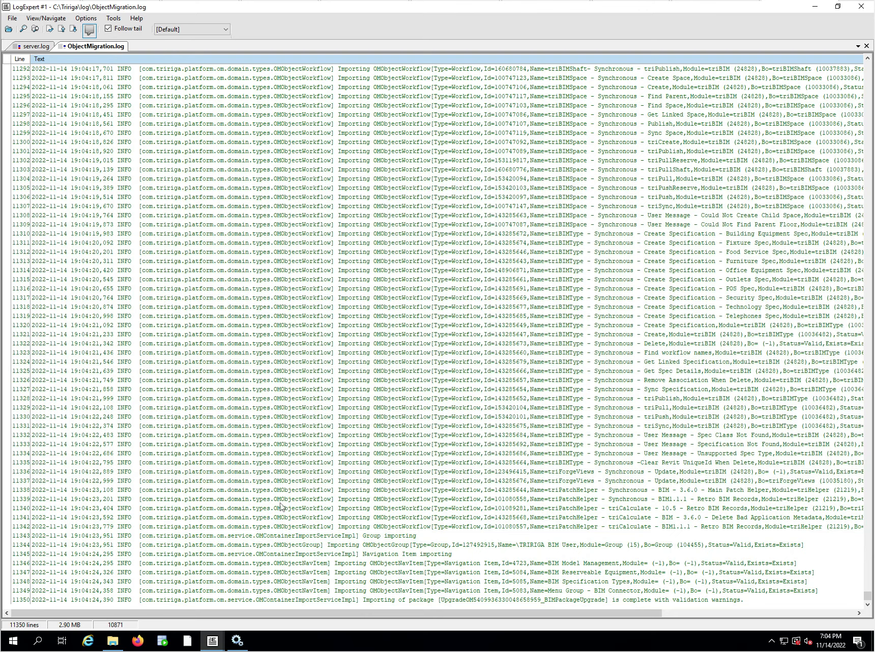
Check the final server.log entries for the skipped agents and the TRIRIGA application startup duration.
click(33, 47)
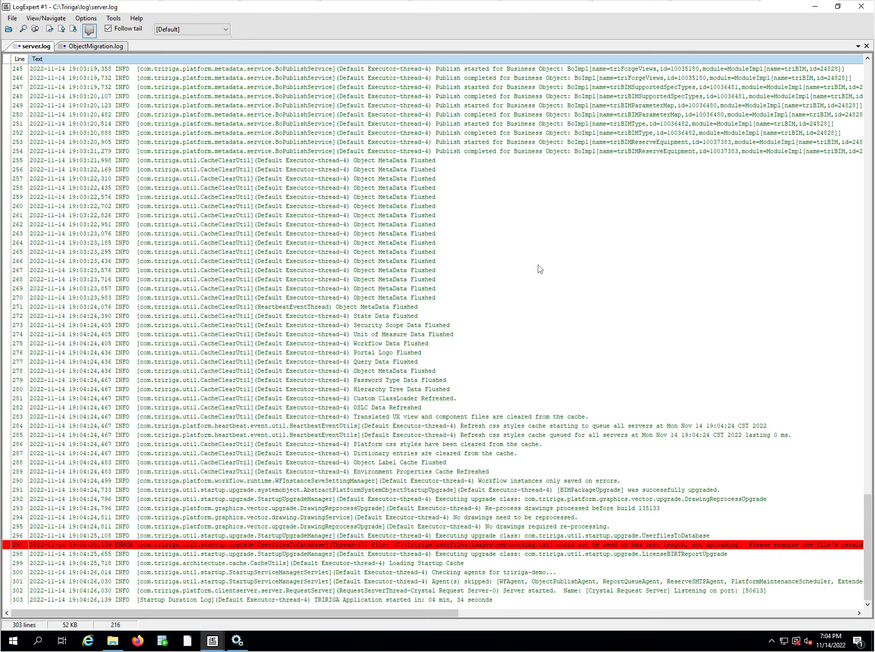
click(506, 526)
click(501, 581)
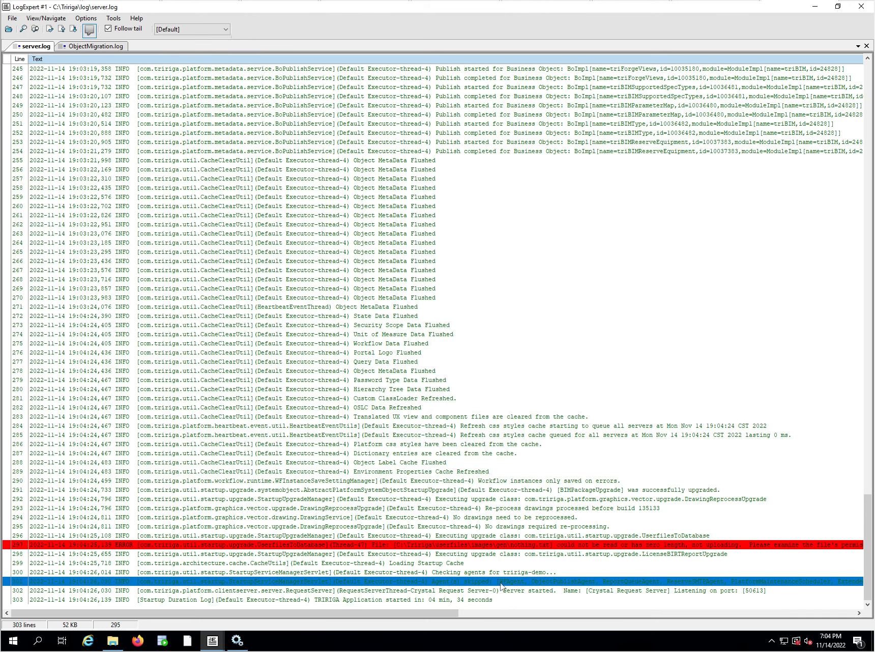
click(441, 602)
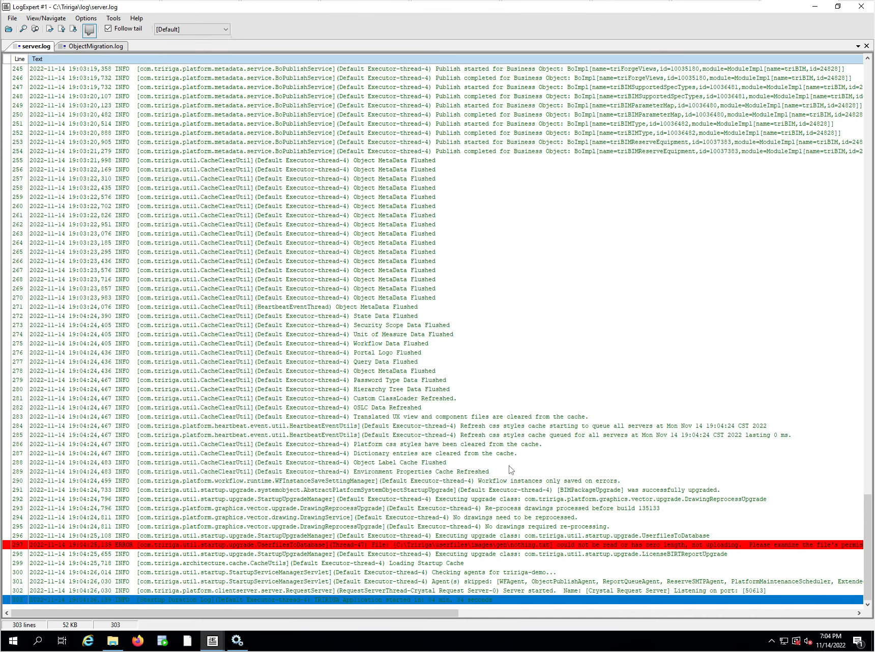
Switch to Firefox and load the TRIRIGA login page at localhost:8001.
click(139, 642)
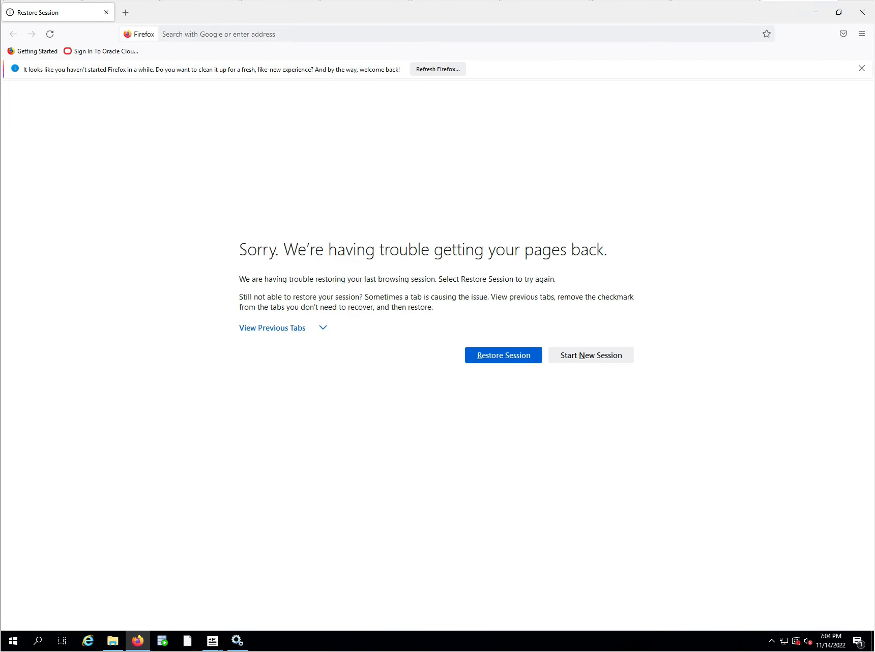
click(244, 34)
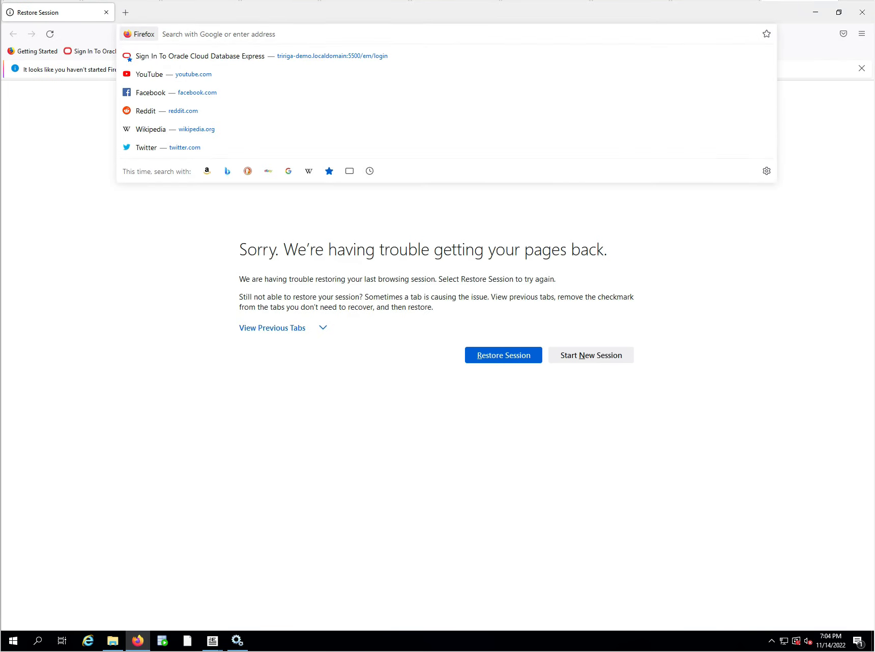
text(localhost:)
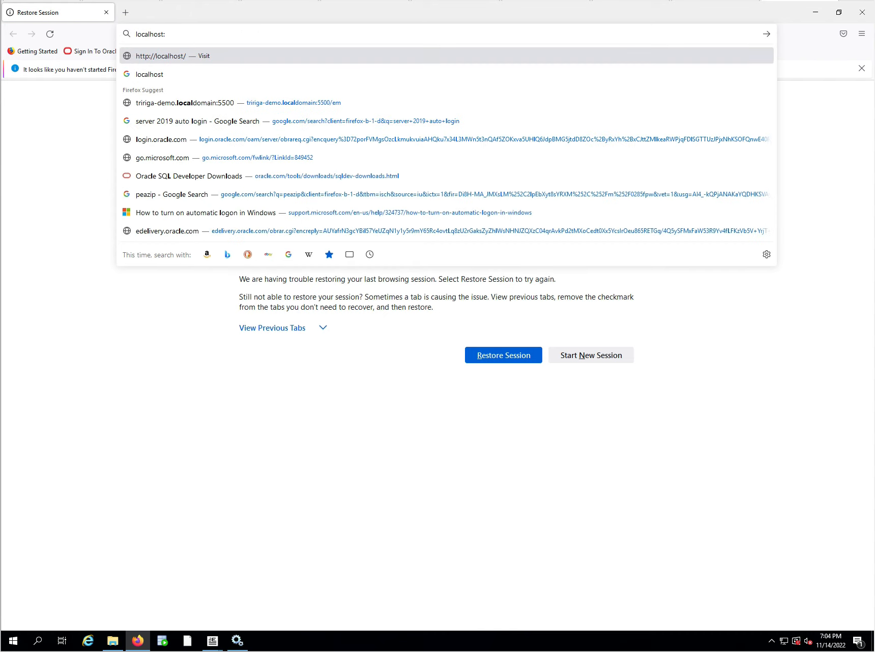
text(8001)
key(Return)
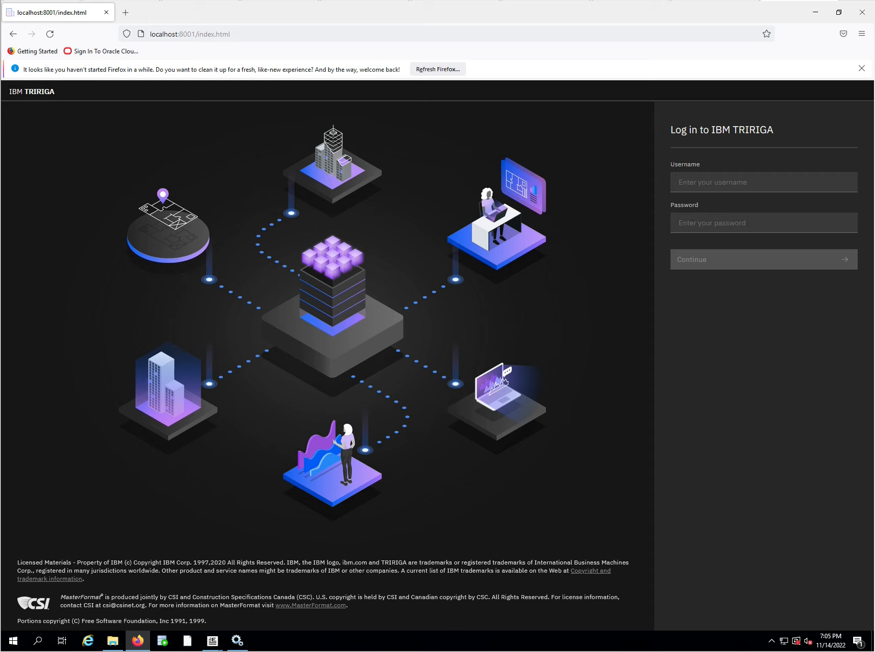
Log in to TRIRIGA as system with the account password and save the login in the browser.
click(705, 182)
text(sys)
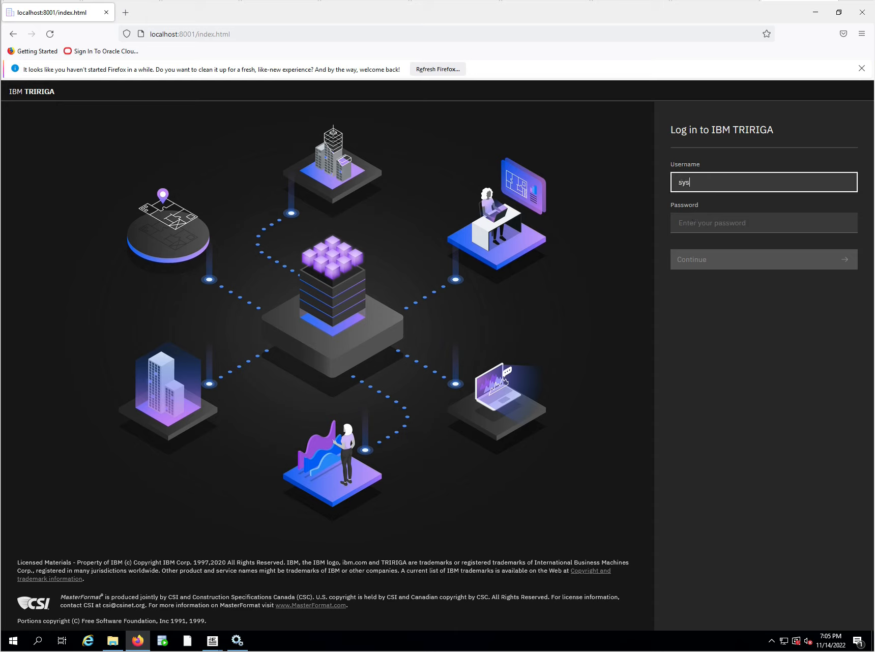
text(tem)
key(Tab)
text(admin)
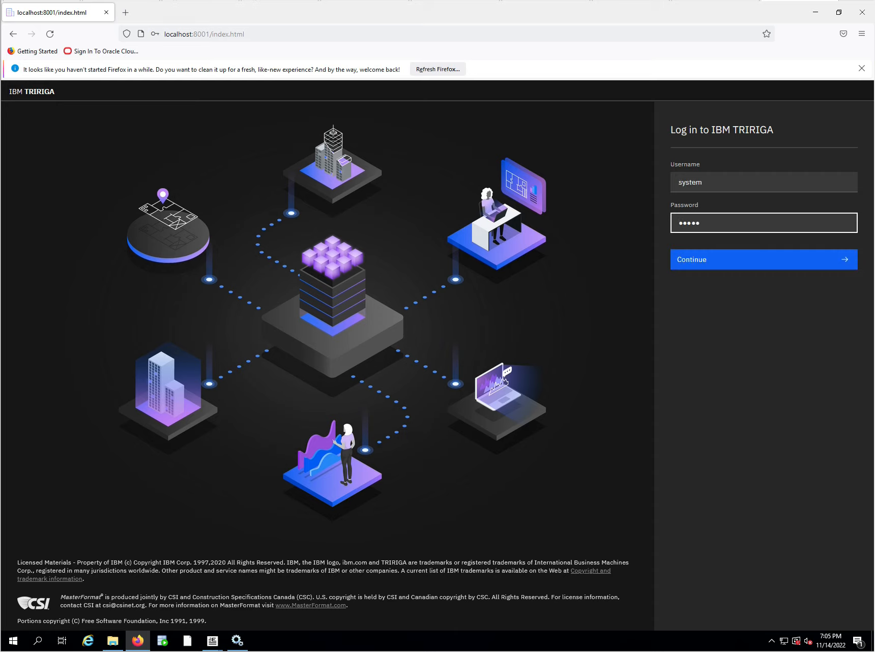
click(721, 264)
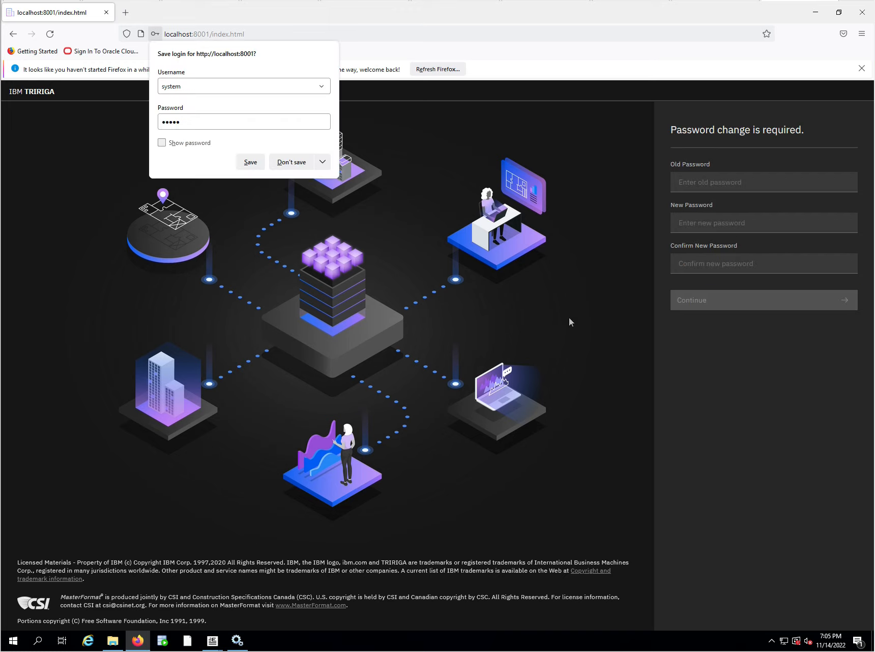
click(250, 161)
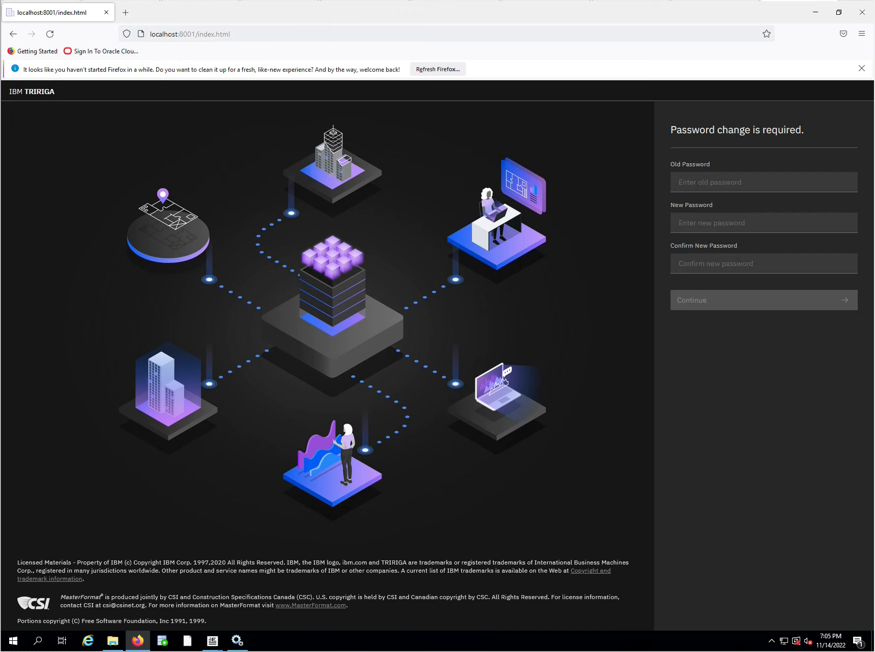
Enter the old password and try to submit a new password with its confirmation in the required password change form.
click(738, 182)
text(admin)
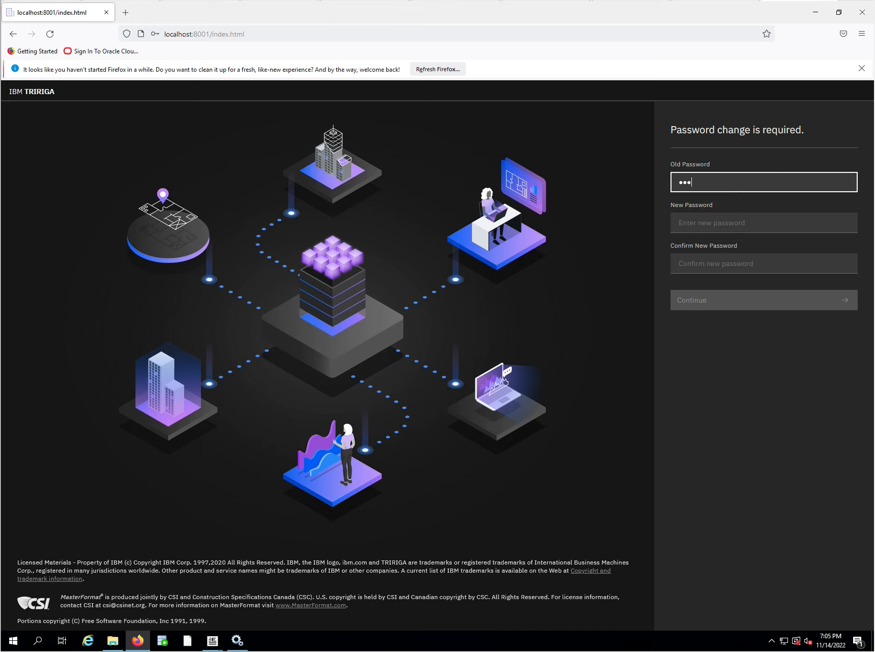
key(Tab)
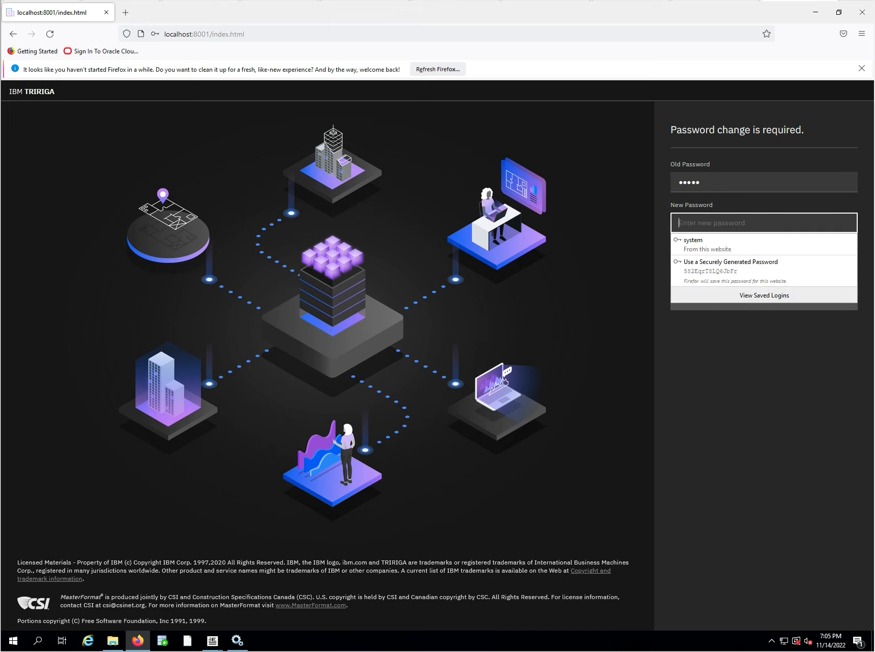
text(adm)
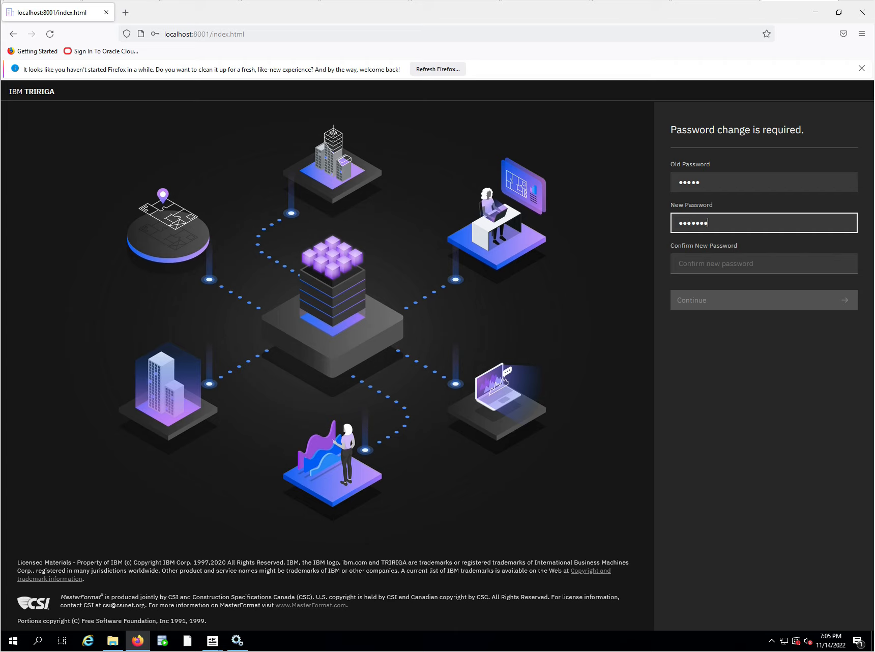
key(Tab)
text(a••••••)
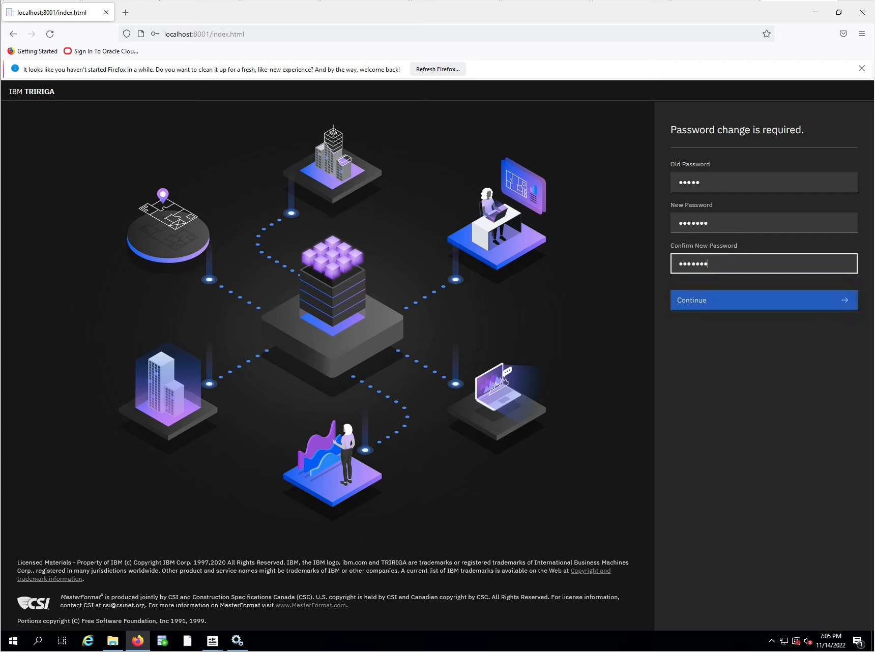
click(718, 300)
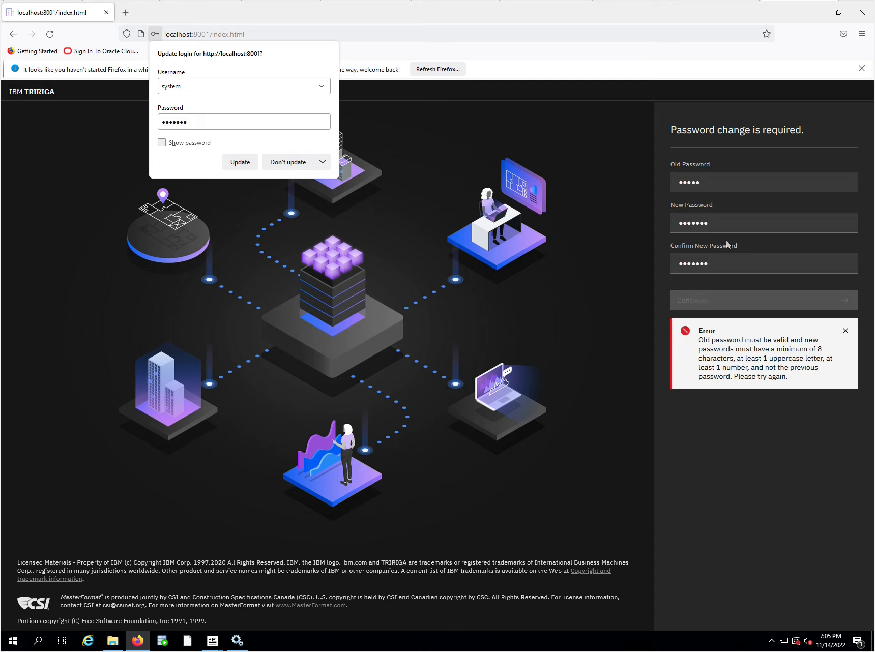
Correct the new password and its confirmation to meet the password rules, dismiss the error and submit the change.
click(727, 223)
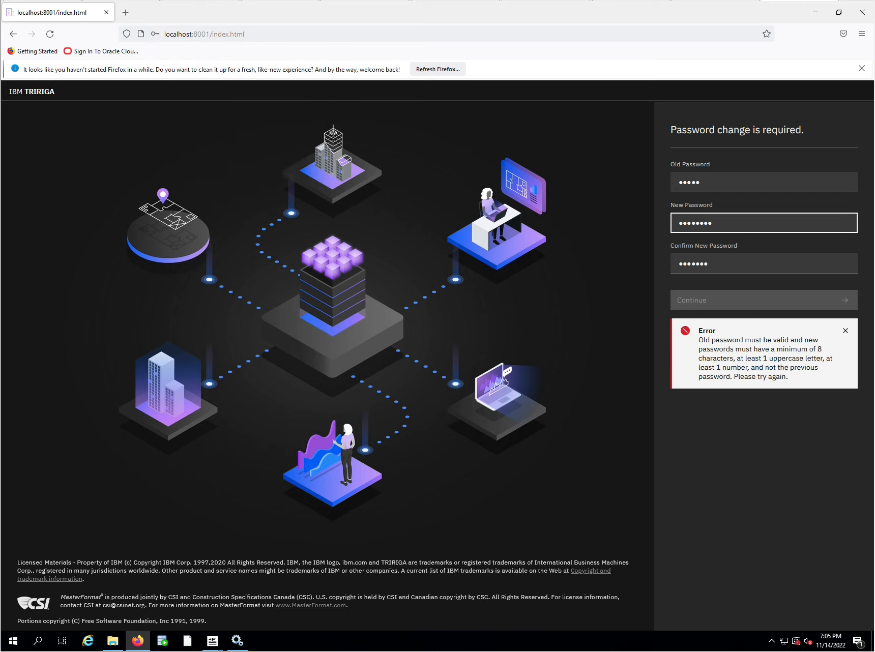
click(727, 263)
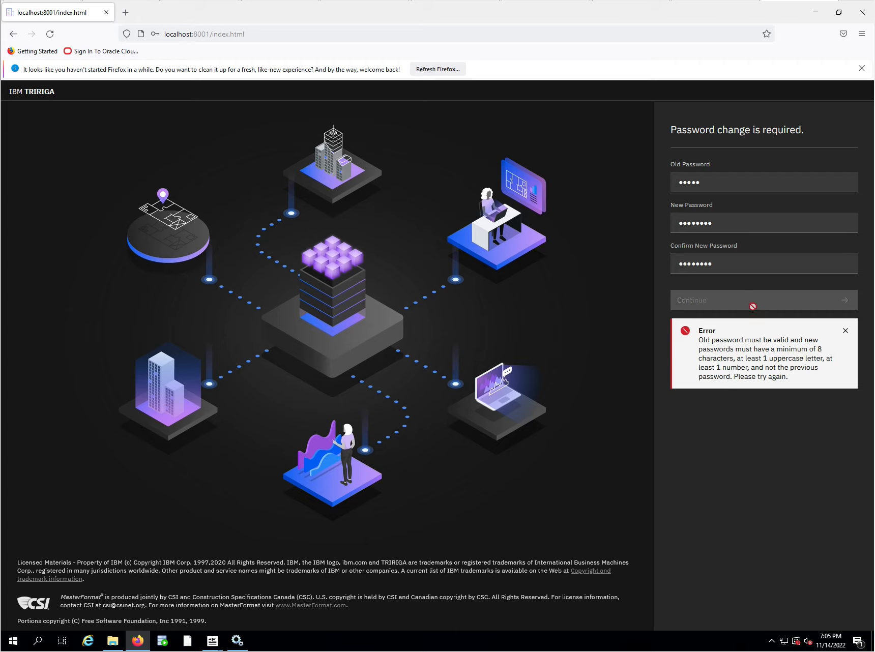
click(846, 332)
click(756, 301)
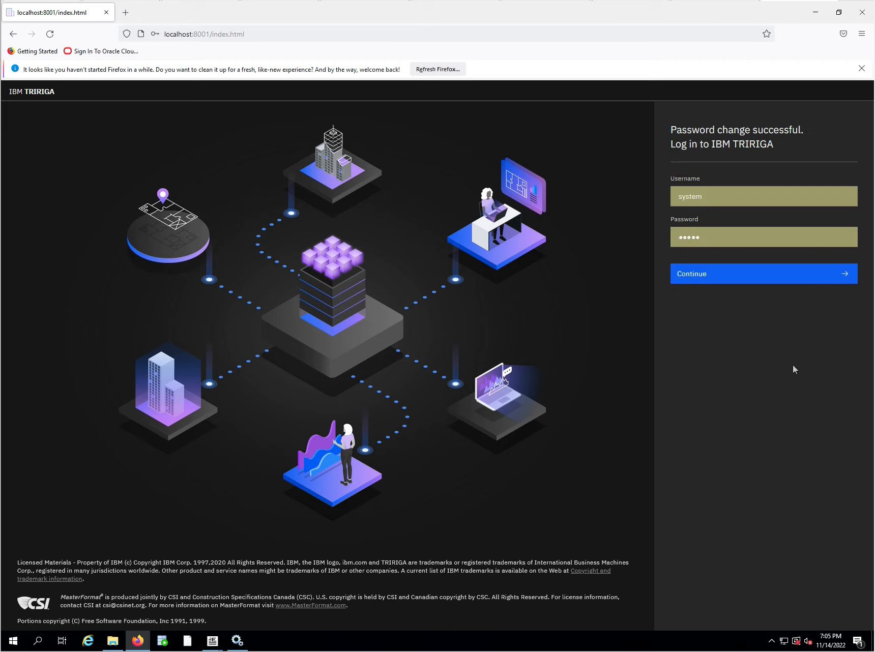
Try to log in as system with the browser's prefilled password and dismiss the error.
click(704, 279)
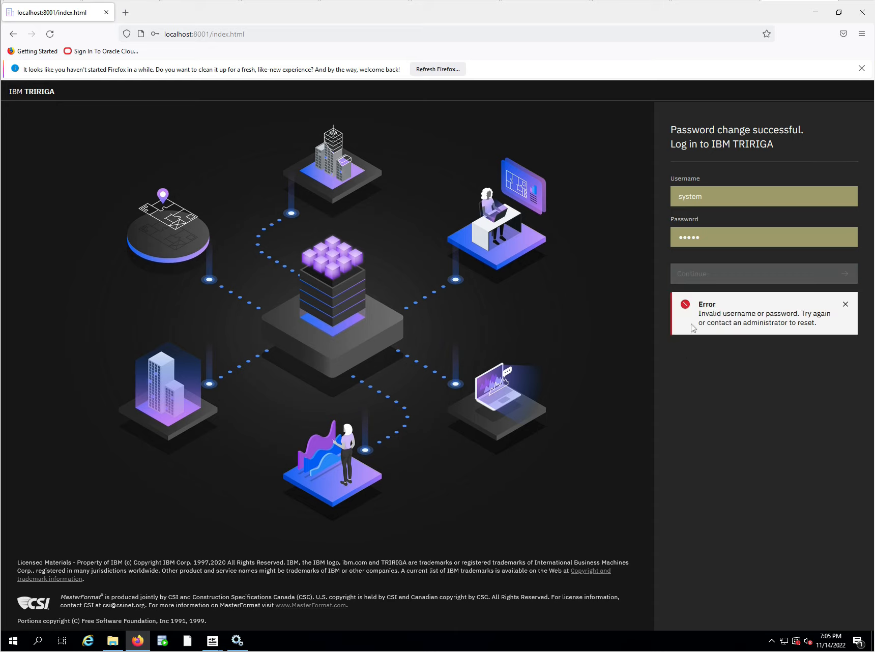
click(700, 238)
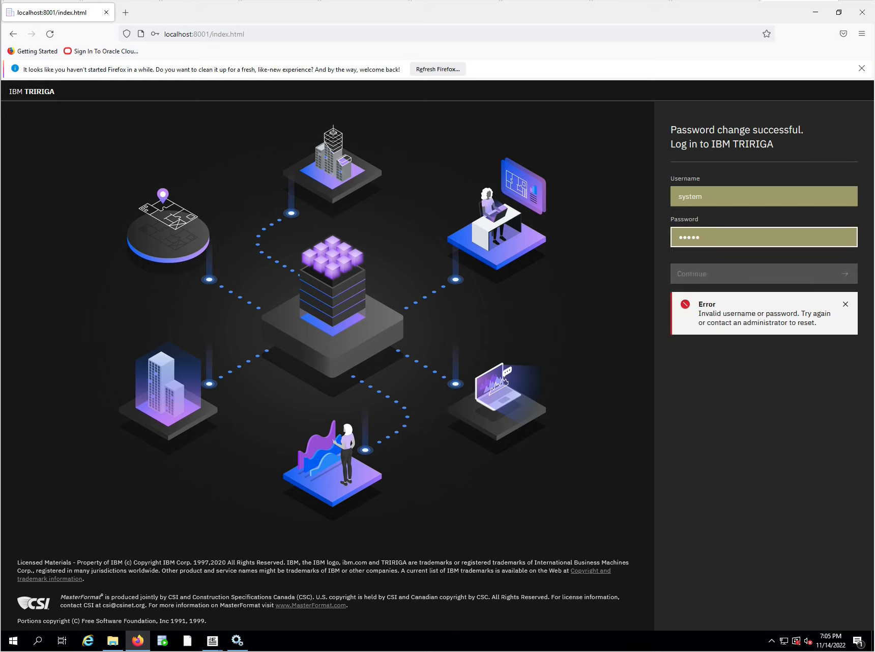
click(846, 304)
Replace the prefilled password with the new account password and log in to TRIRIGA as system.
click(732, 238)
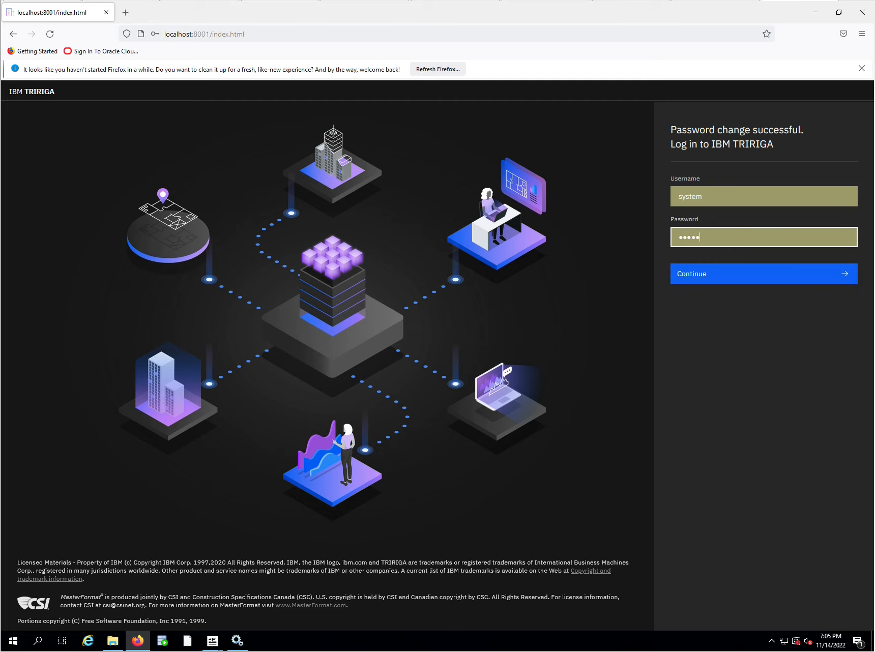
key(BackSpace)
key(BackSpace)
key(BackSpace)
key(BackSpace)
key(BackSpace)
text(••••)
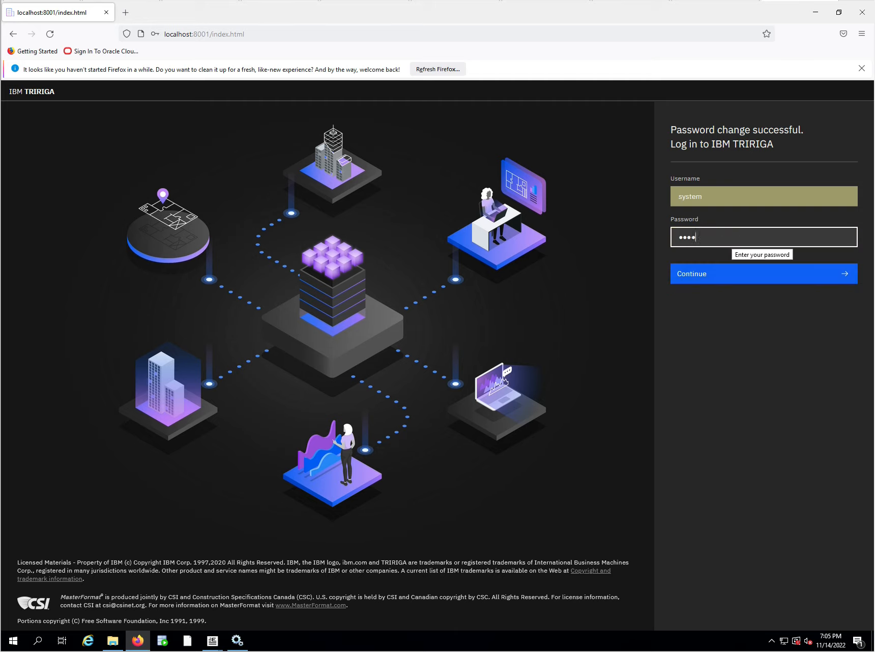
text(•••)
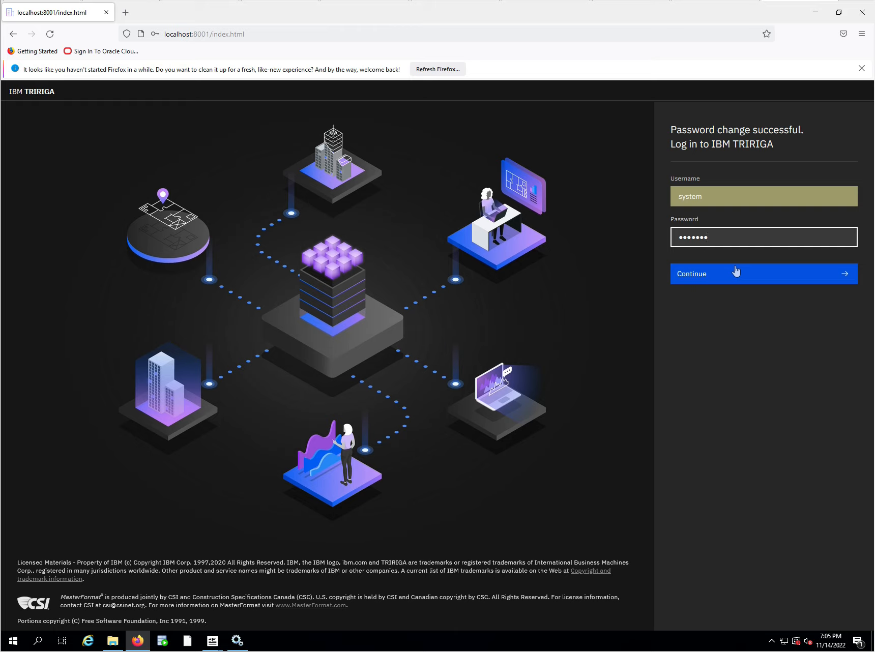
text(•)
double_click(735, 238)
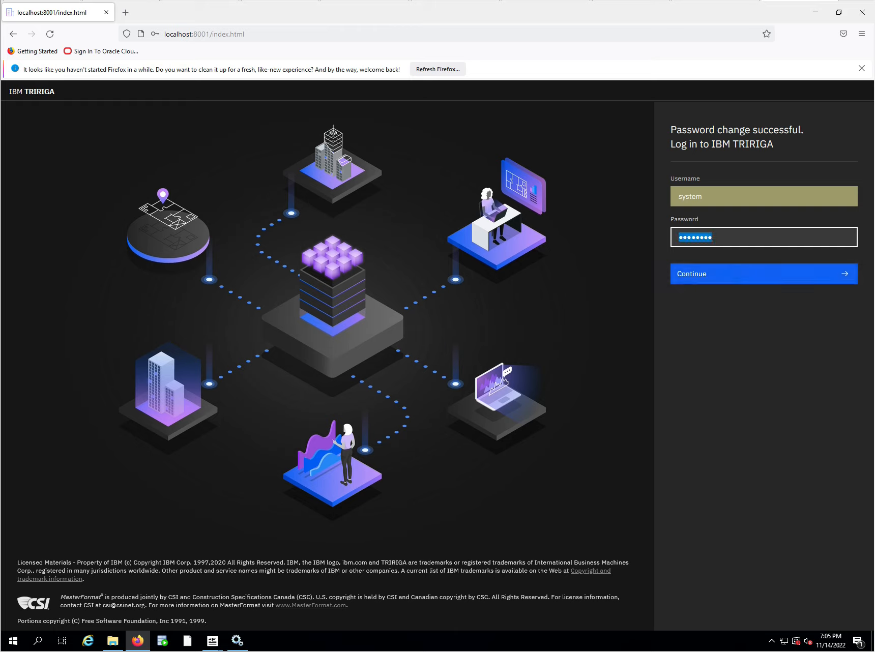
text(••••••••)
key(Return)
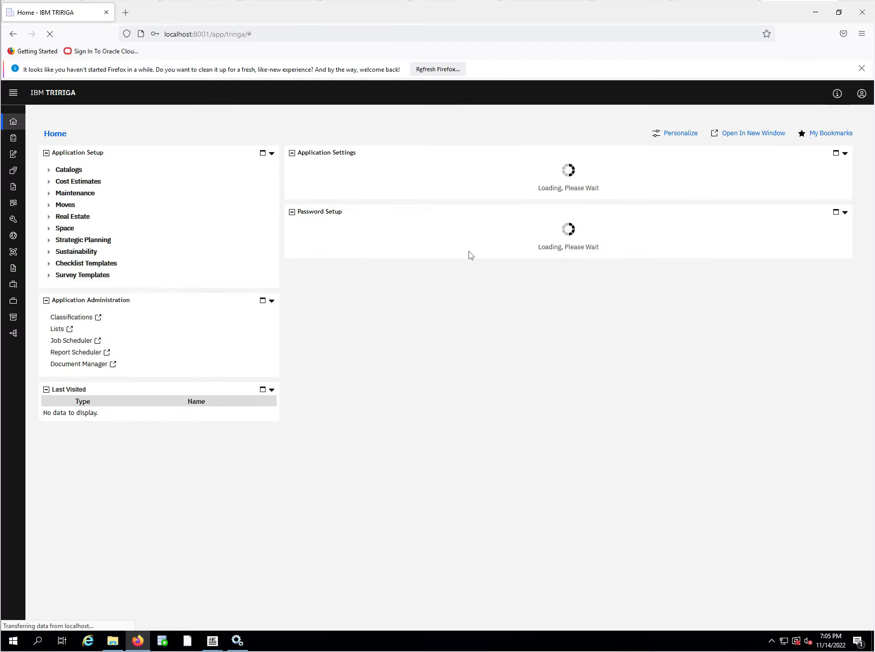
View the TRIRIGA system details for build, platform and application versions, and close the About window.
click(836, 94)
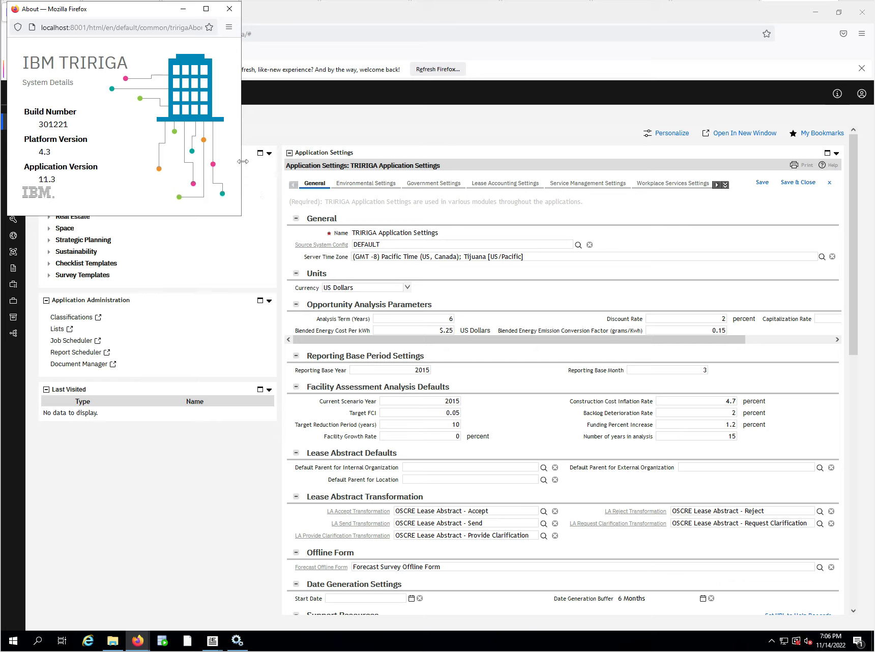
click(225, 11)
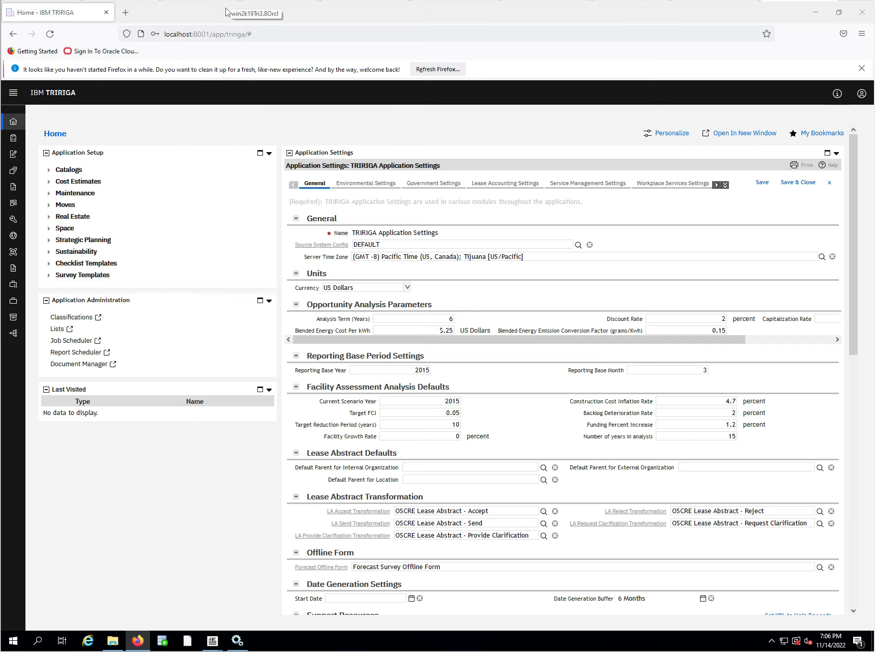